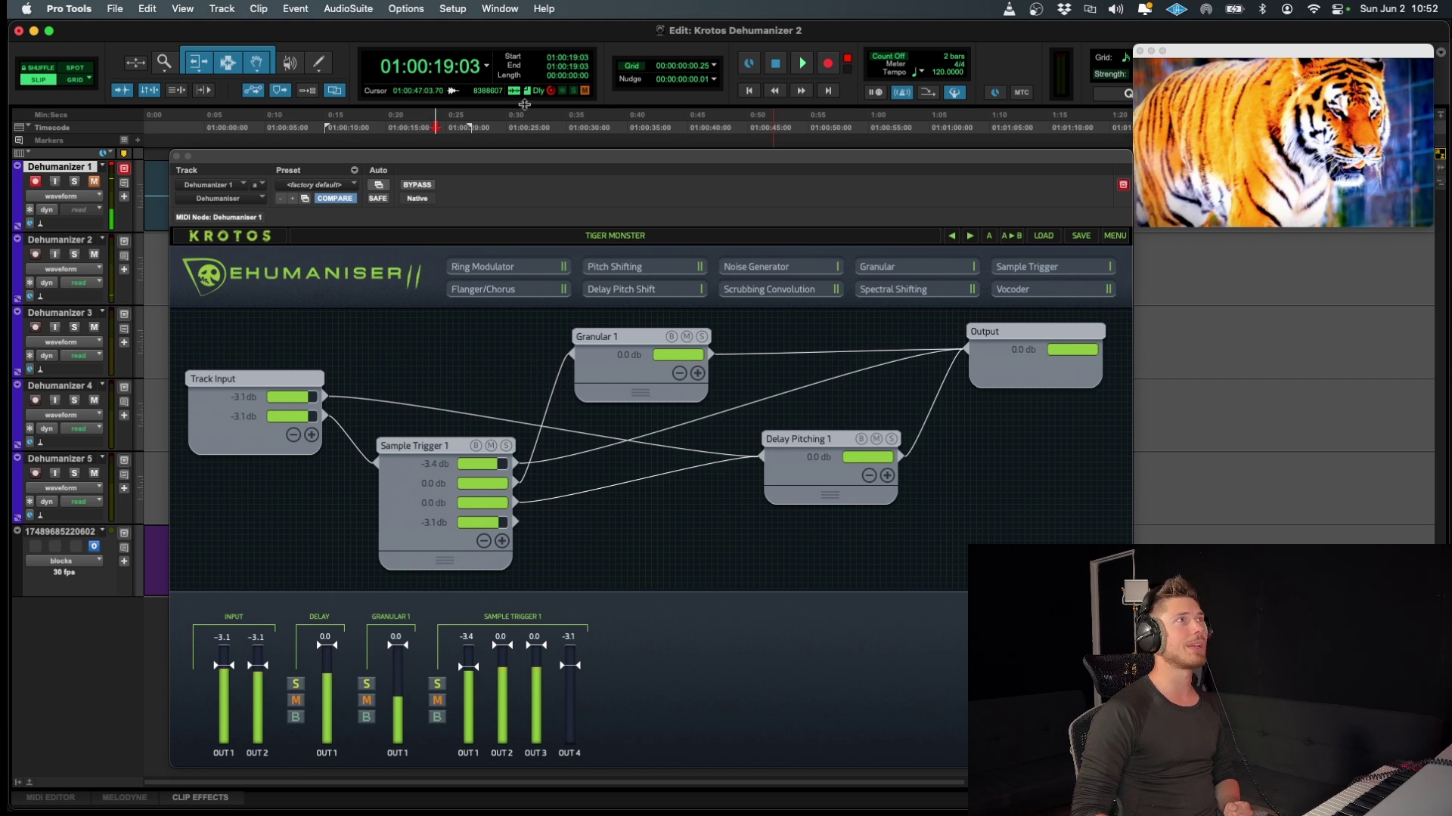
Return to the session start and move the Dehumaniser plug-in window below the Dehumanizer 1 clip.
{"action": "left_click", "coordinate": [750, 90]}
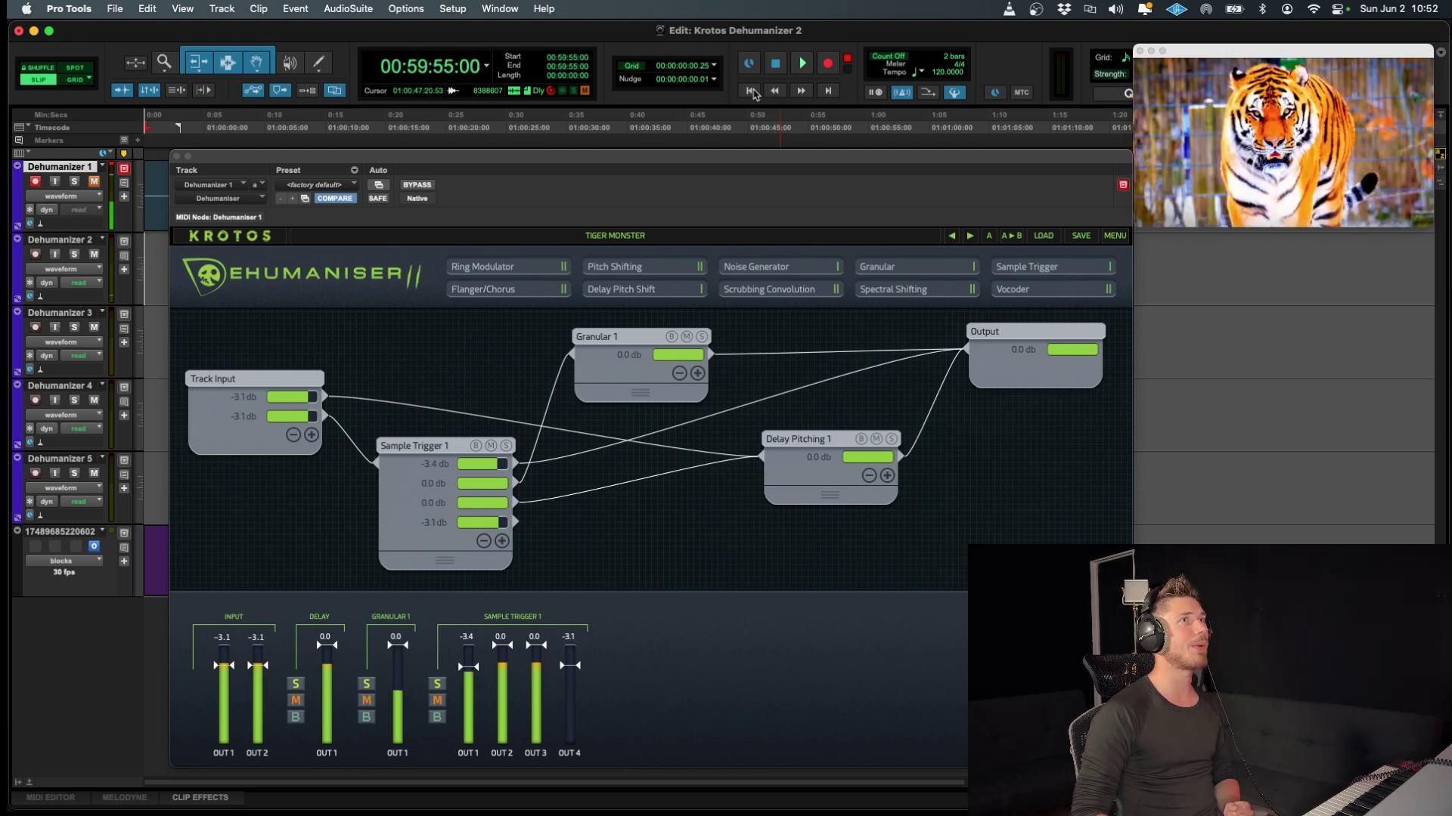
{"action": "left_click_drag", "start_coordinate": [670, 163], "coordinate": [956, 164]}
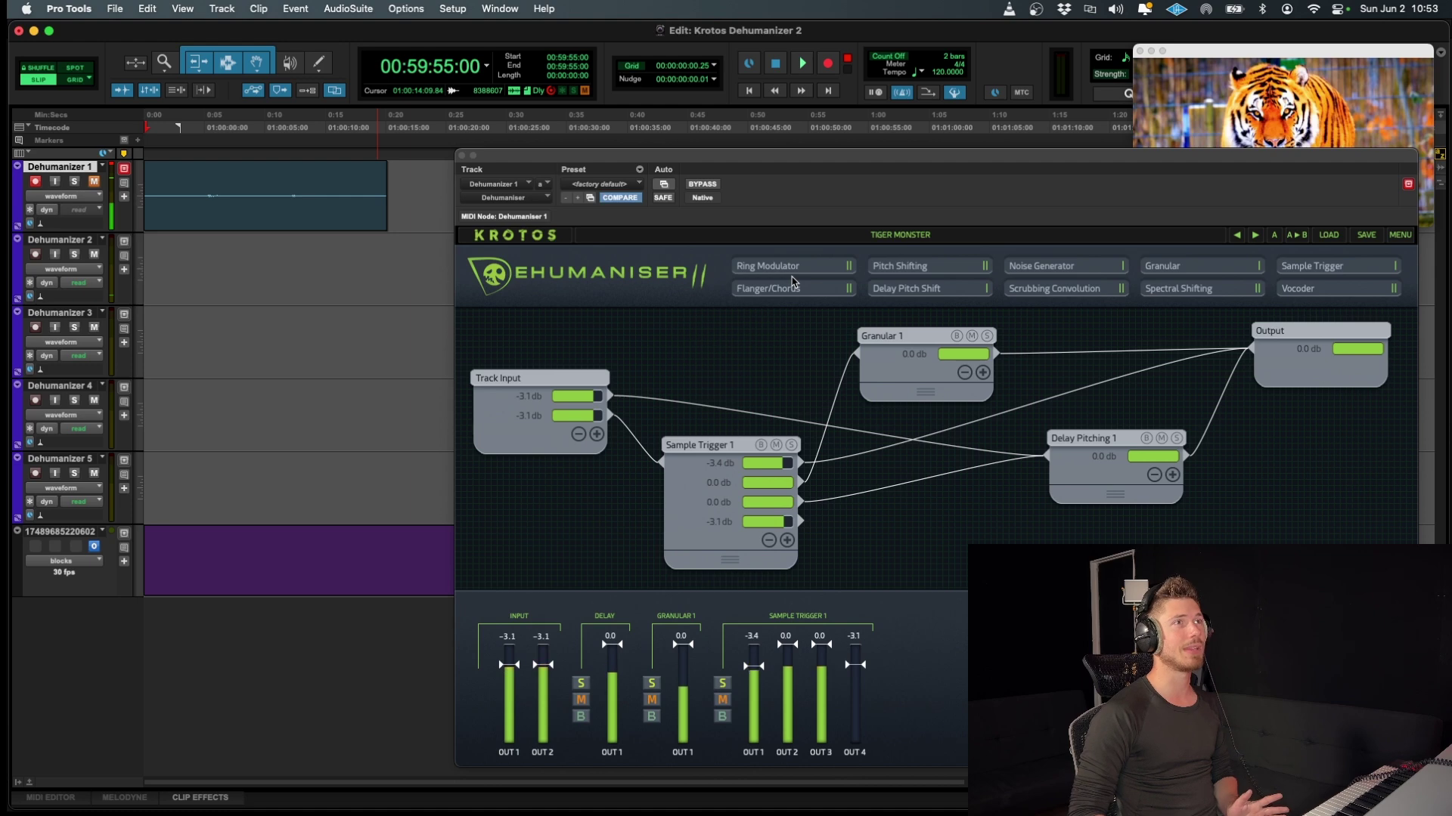
{"action": "left_click_drag", "start_coordinate": [869, 162], "coordinate": [826, 164]}
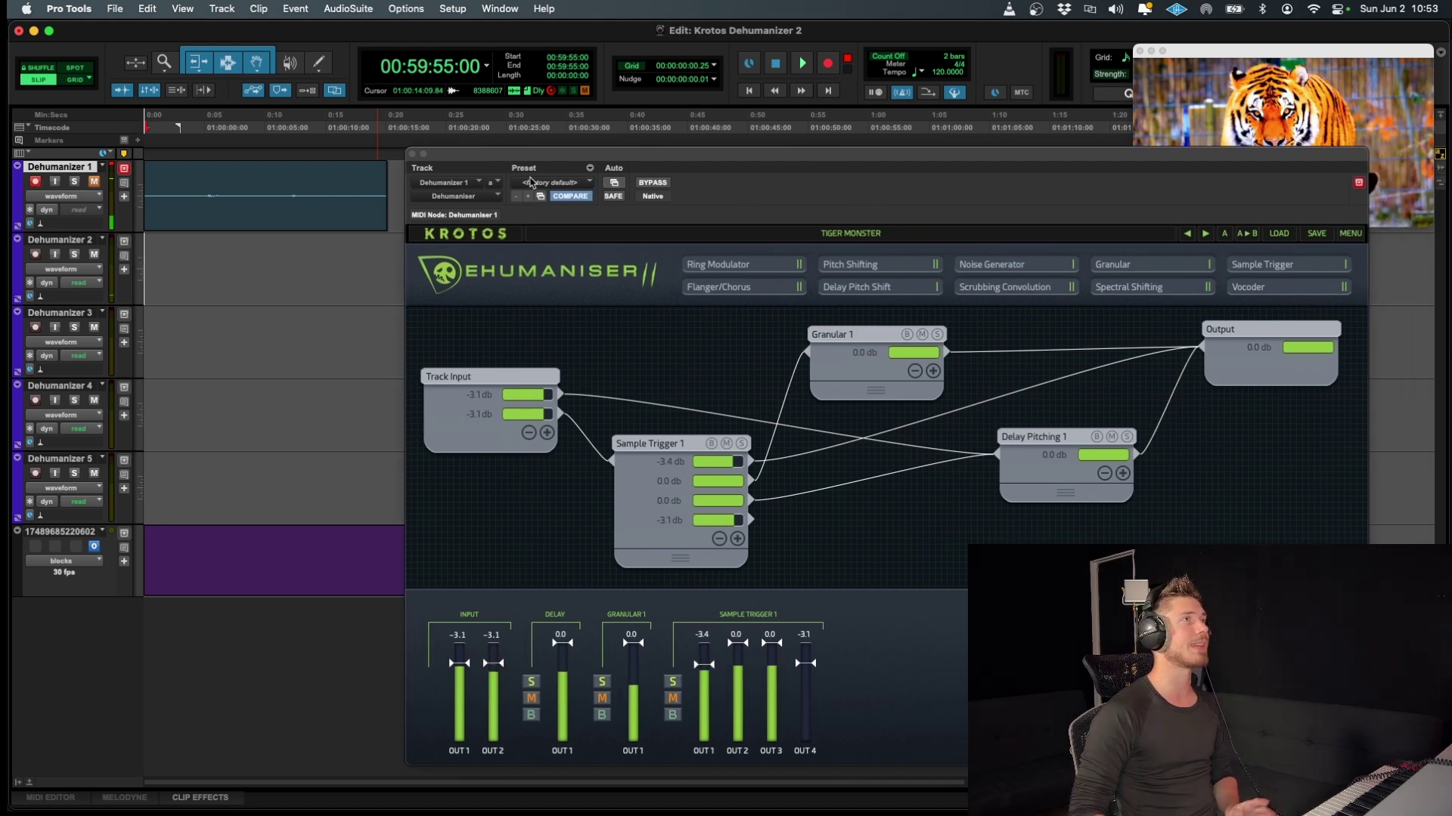
{"action": "left_click_drag", "start_coordinate": [767, 151], "coordinate": [593, 272]}
Play the Dehumanizer 1 clip against the tiger video from the session start, stop, and place the cursor at 01:00:00:20.
{"action": "left_click", "coordinate": [749, 90]}
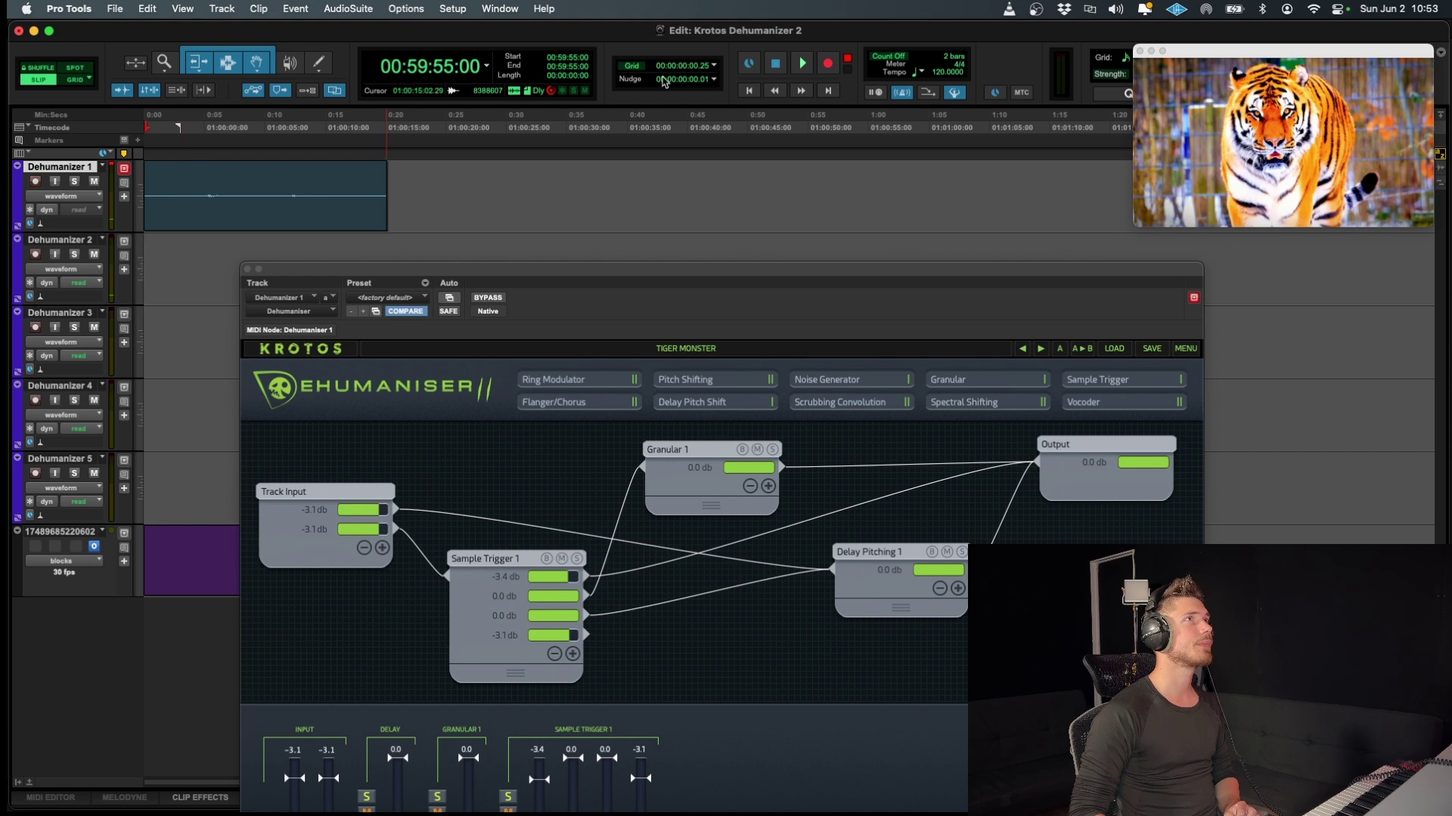
{"action": "left_click", "coordinate": [799, 70]}
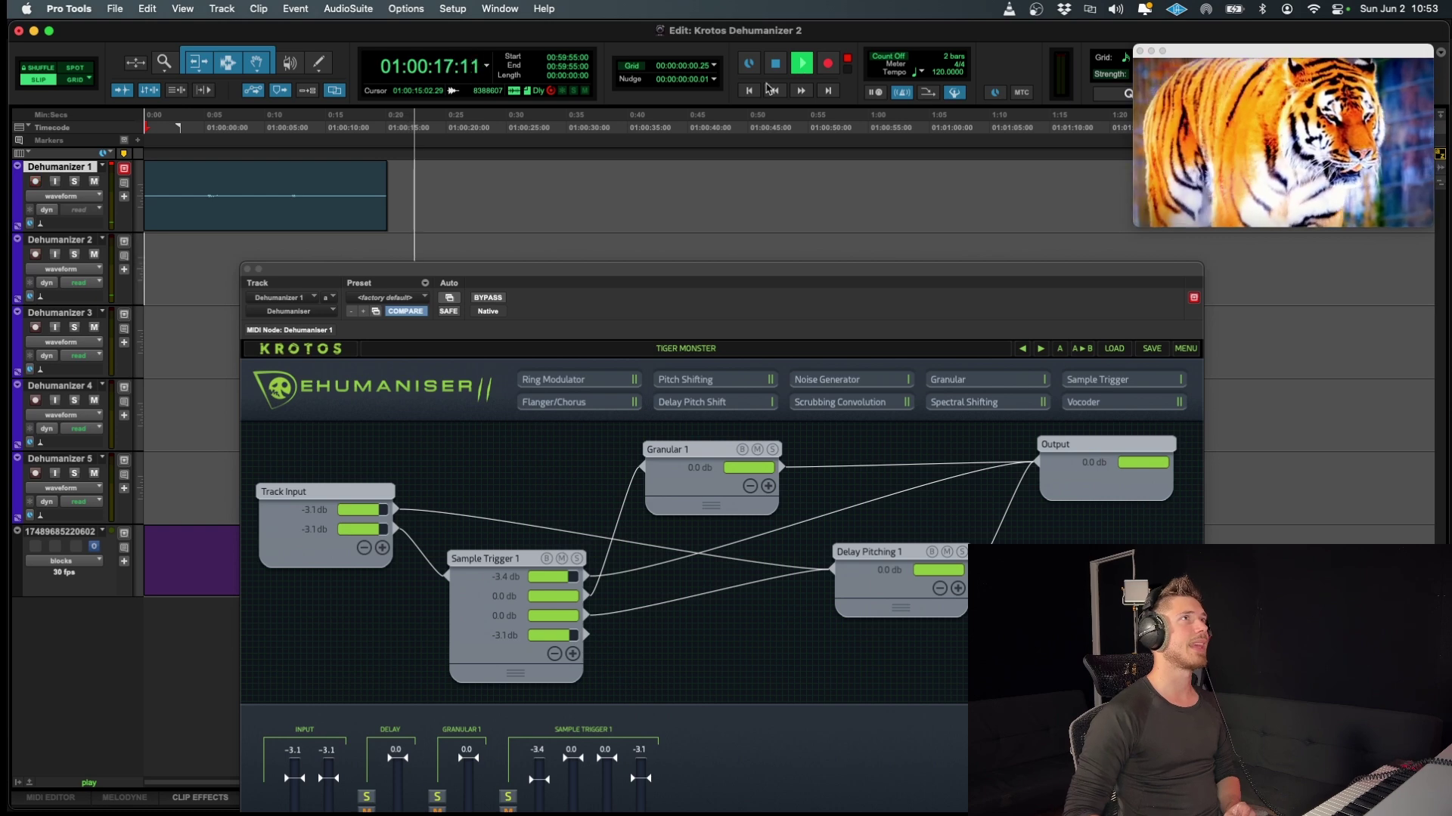
{"action": "left_click", "coordinate": [776, 65]}
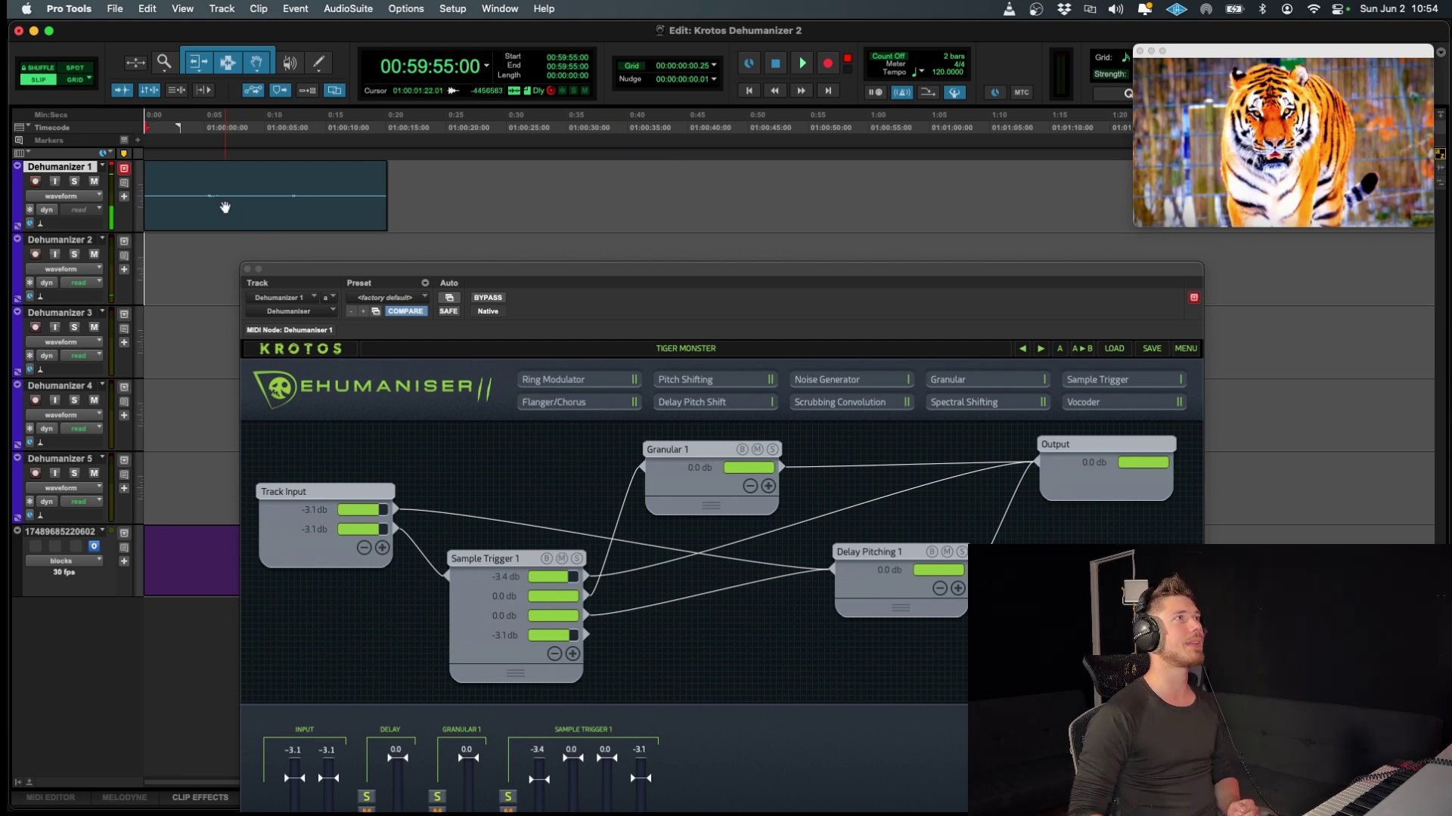
{"action": "left_click", "coordinate": [213, 195]}
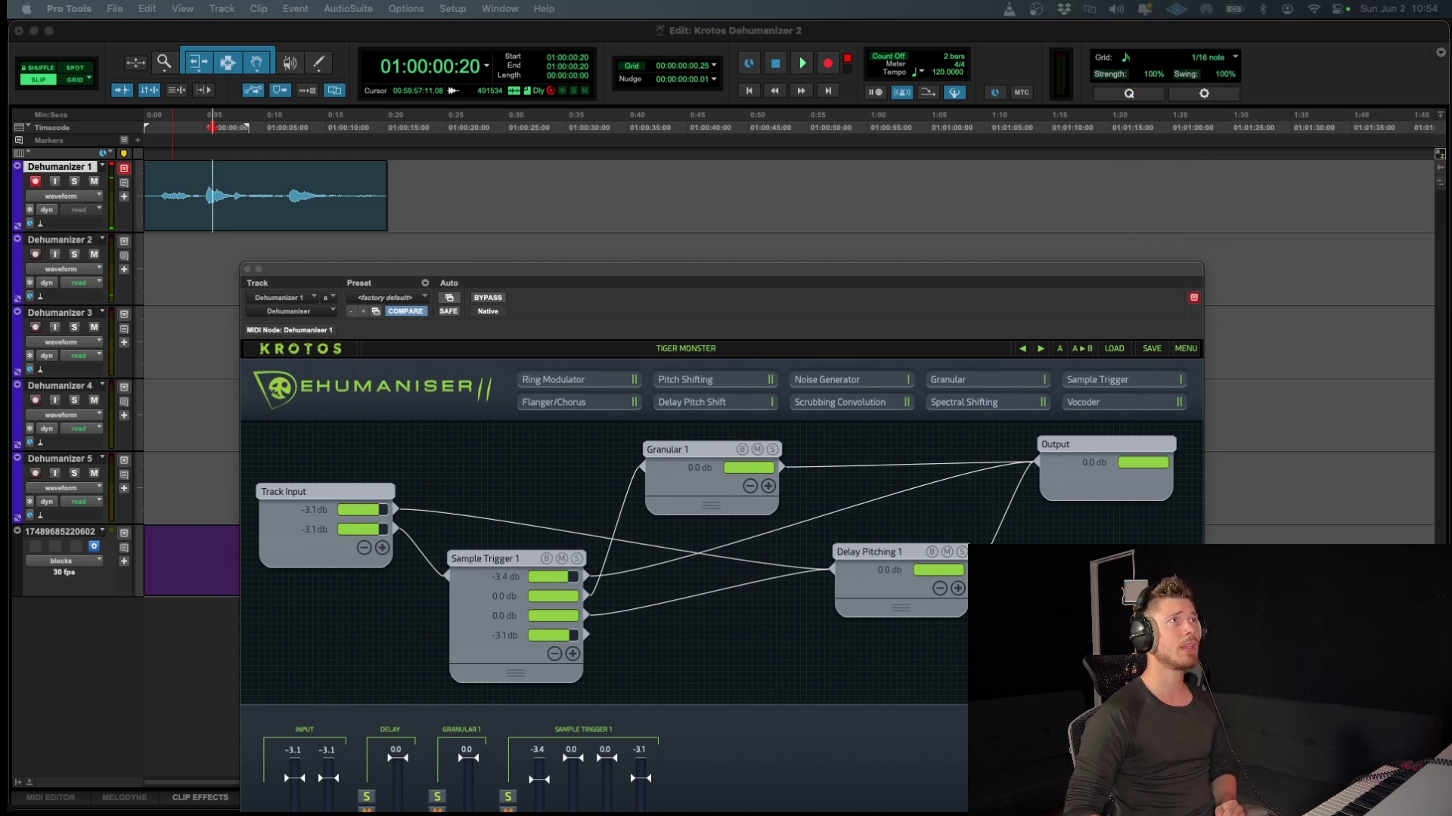
Browse the Dehumaniser presets under 01_Growls And Roars and 02_Dialogue, including the Monsters category, and close the list without choosing one.
{"action": "left_click", "coordinate": [701, 349]}
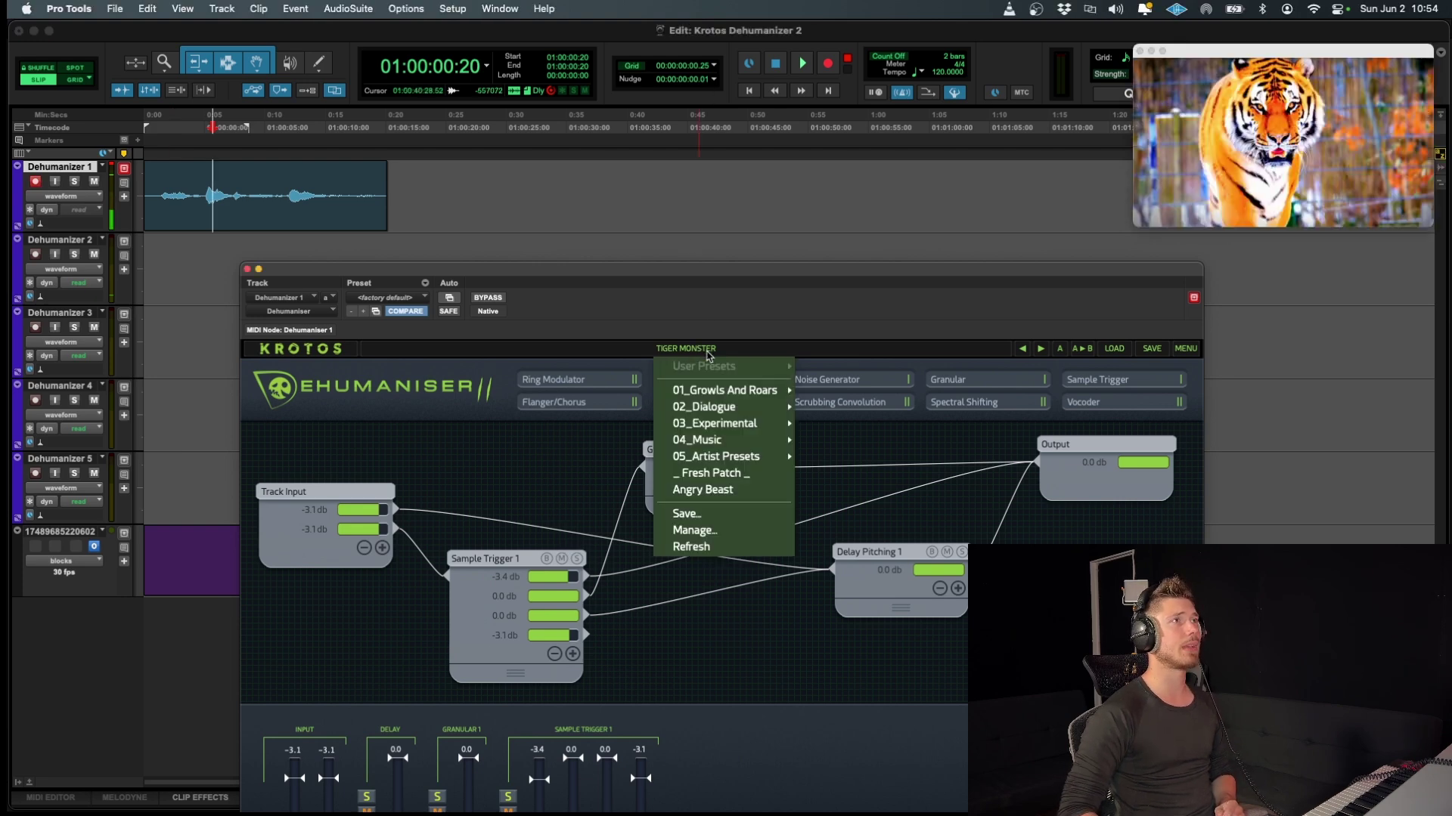
{"action": "mouse_move", "coordinate": [755, 412]}
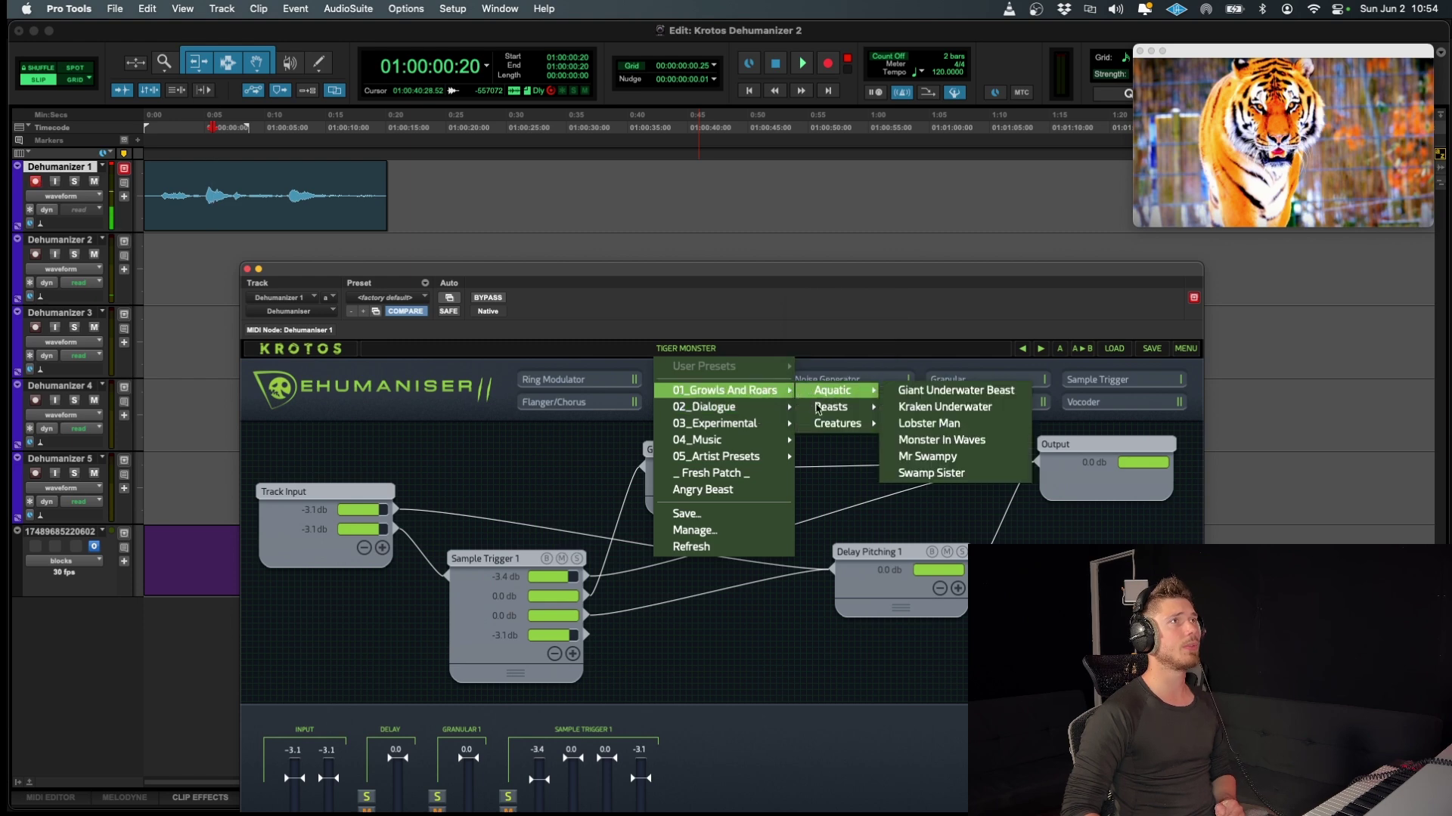
{"action": "mouse_move", "coordinate": [832, 407]}
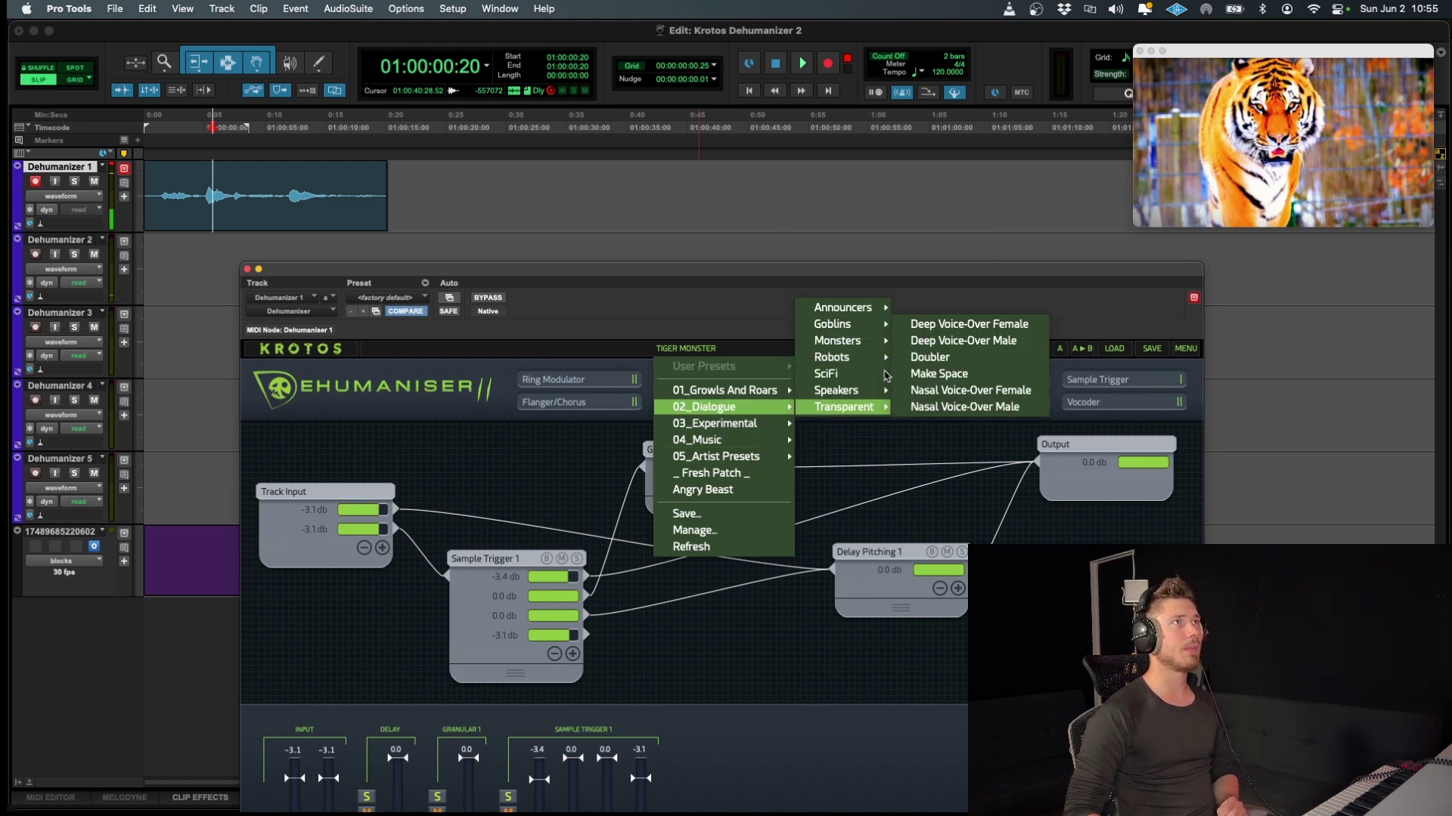
{"action": "mouse_move", "coordinate": [883, 372]}
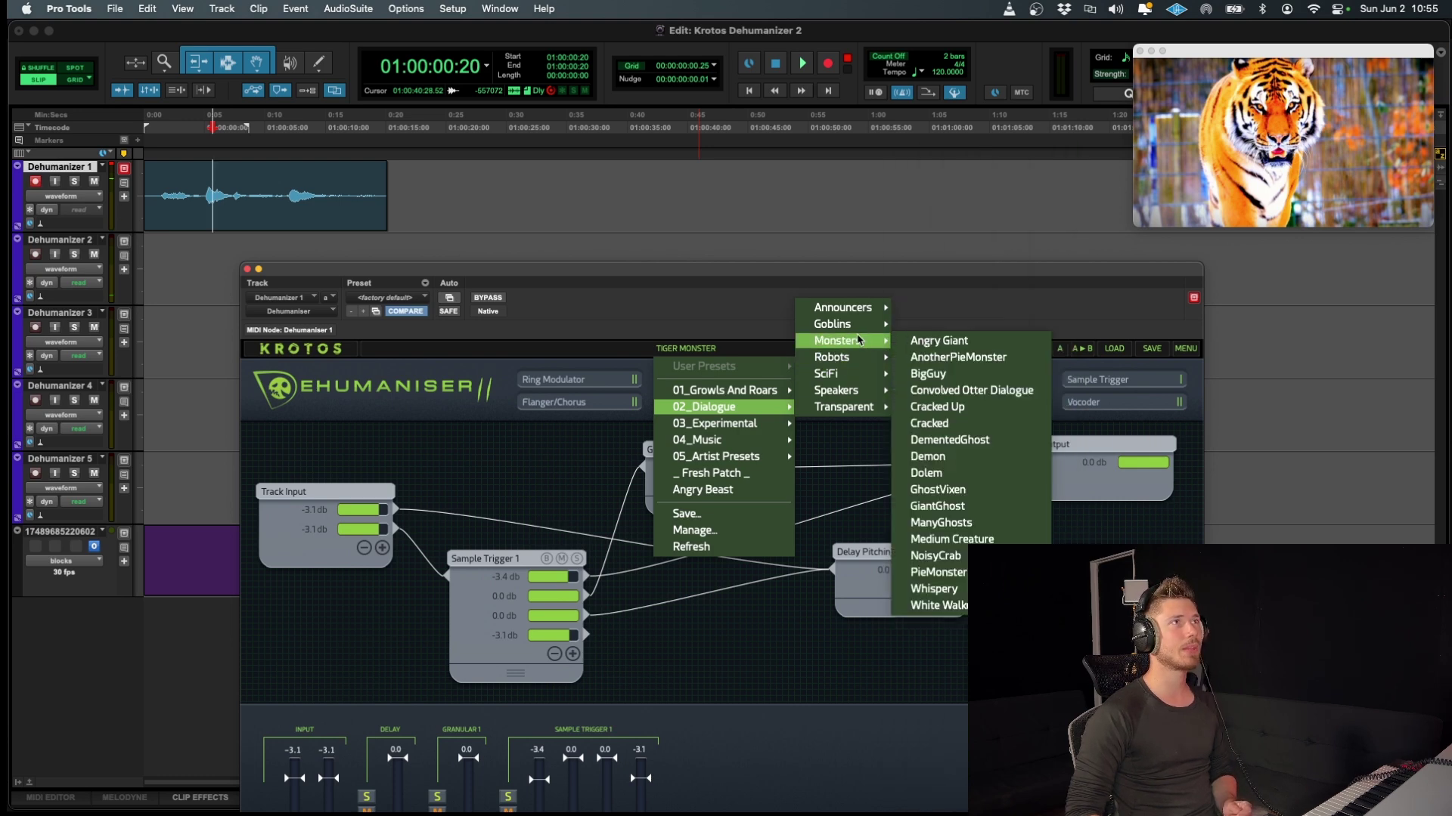
{"action": "mouse_move", "coordinate": [854, 326]}
{"action": "left_click", "coordinate": [718, 296]}
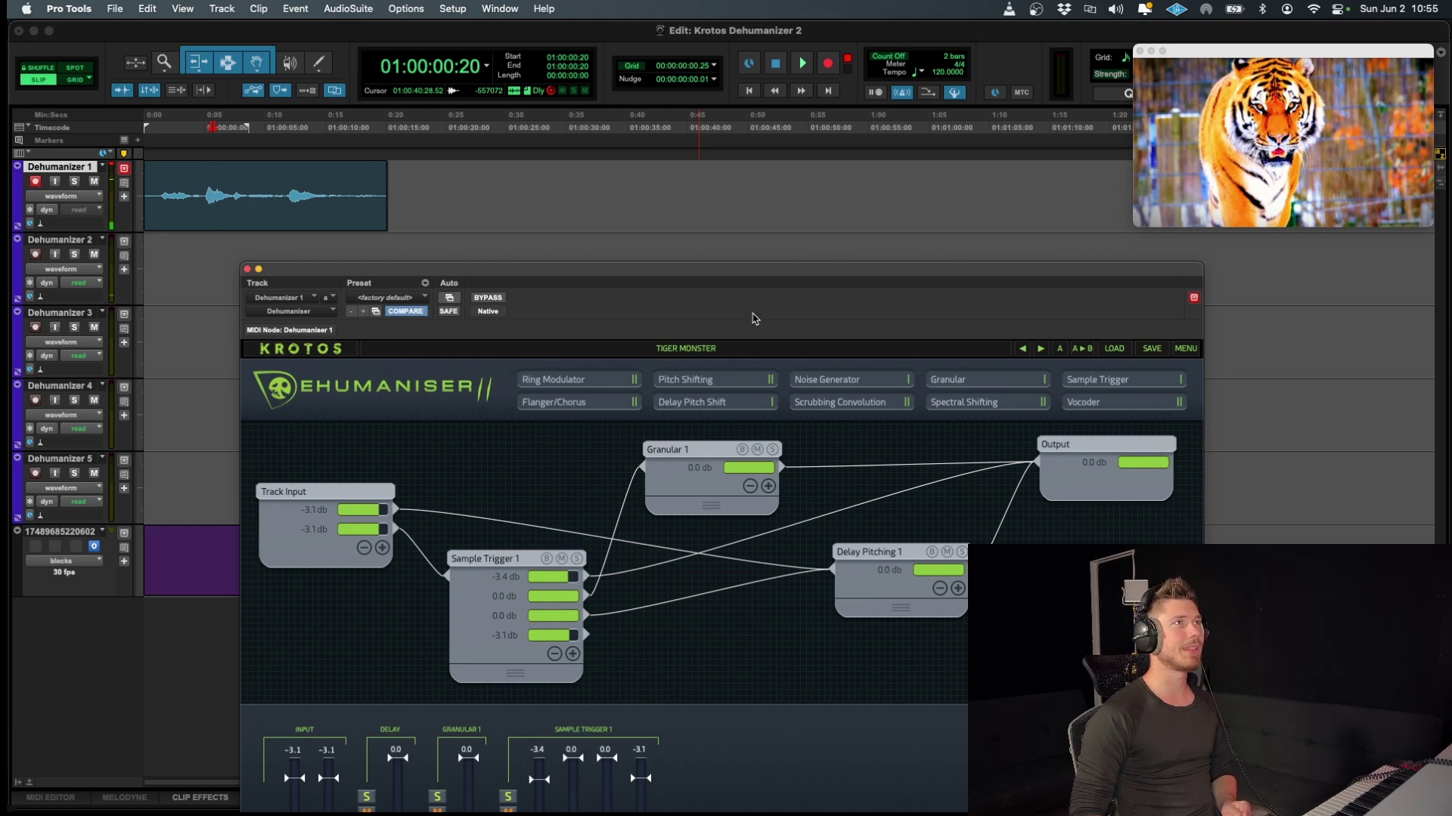
Reposition the Dehumaniser plug-in window beside the Dehumanizer 1 clip so the clip is uncovered.
{"action": "left_click_drag", "start_coordinate": [768, 283], "coordinate": [687, 160]}
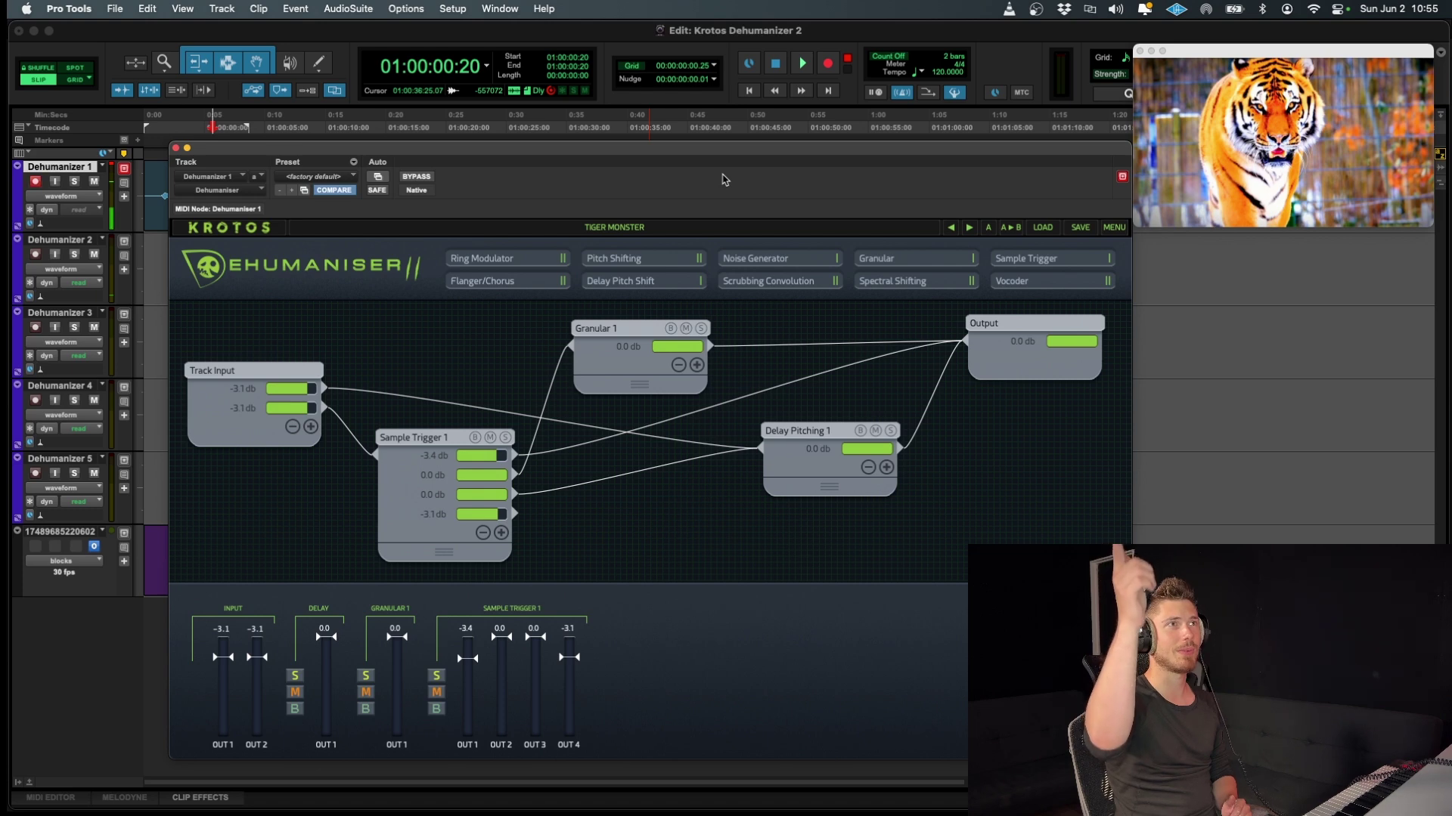
{"action": "left_click_drag", "start_coordinate": [612, 149], "coordinate": [713, 153]}
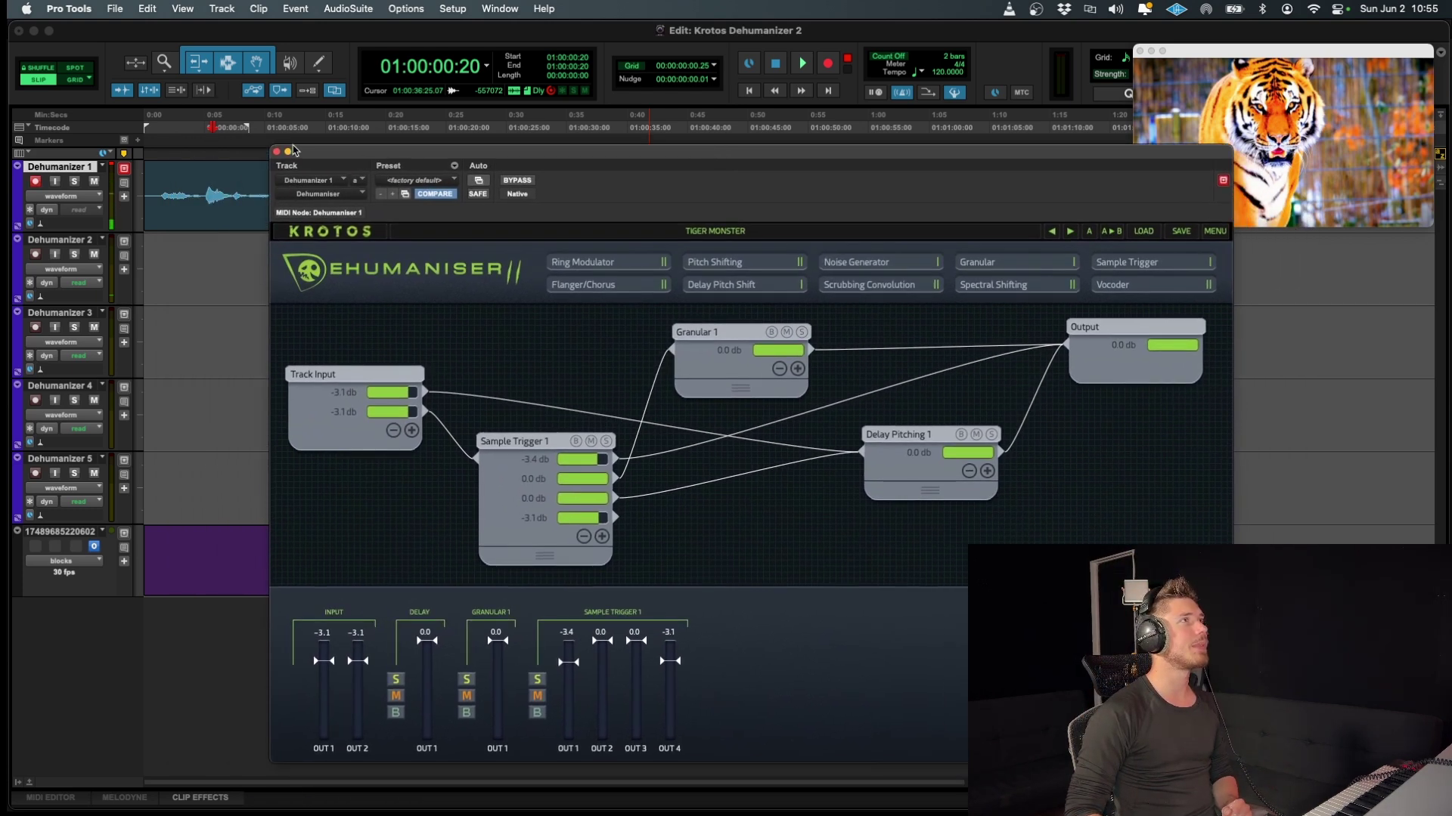
{"action": "left_click_drag", "start_coordinate": [540, 161], "coordinate": [399, 118]}
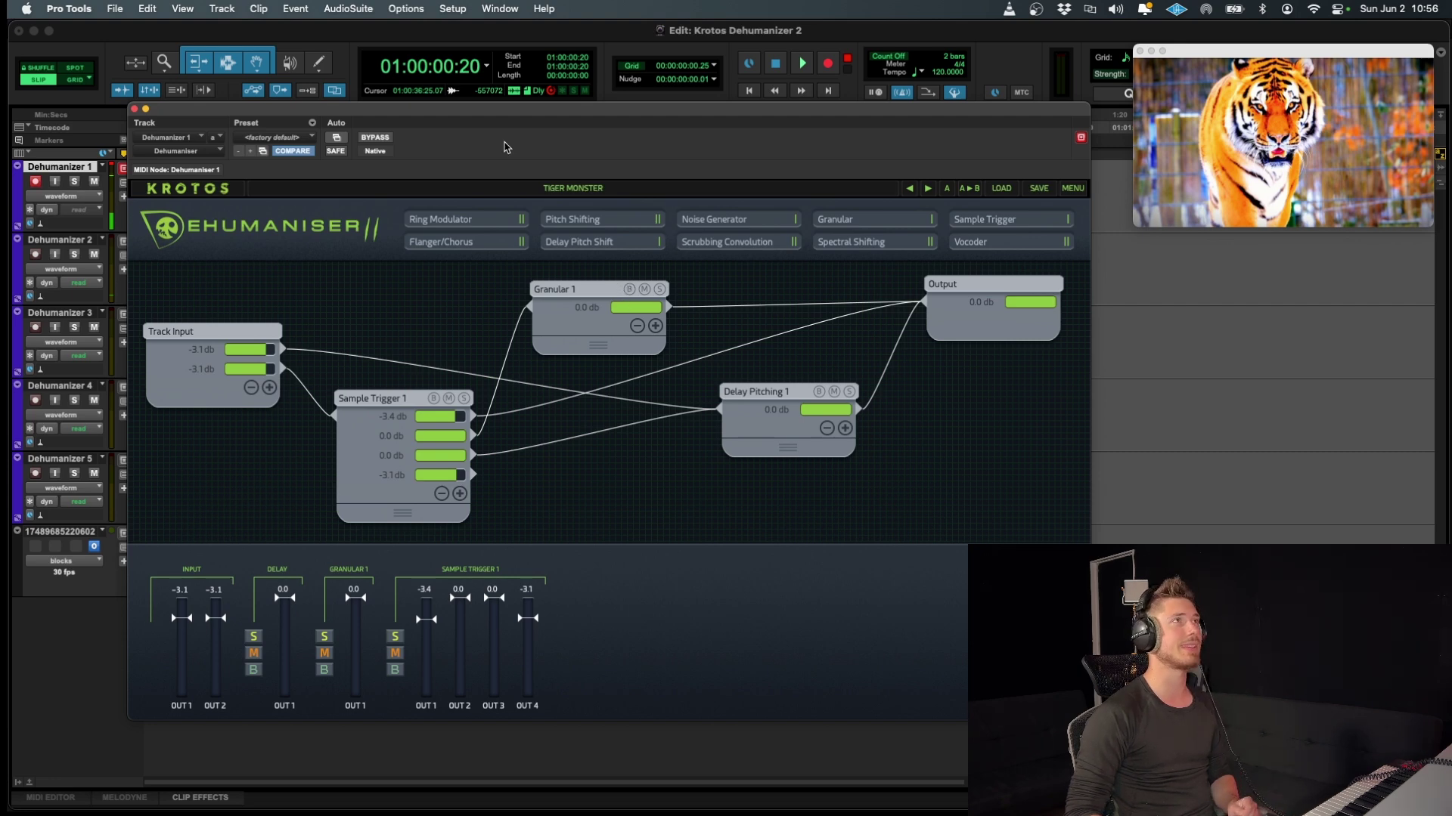
{"action": "left_click_drag", "start_coordinate": [471, 111], "coordinate": [747, 253]}
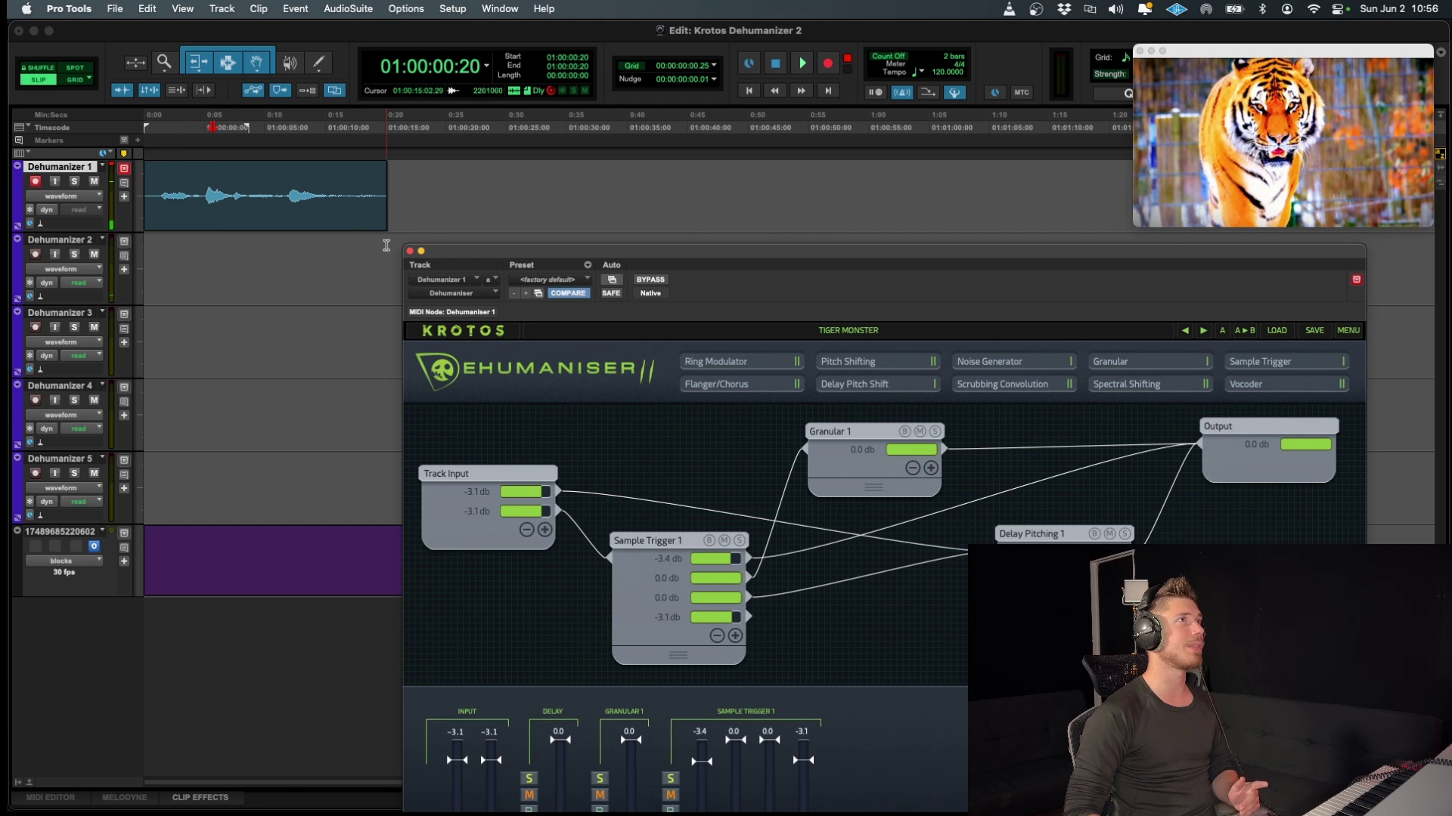
{"action": "left_click_drag", "start_coordinate": [510, 255], "coordinate": [515, 130]}
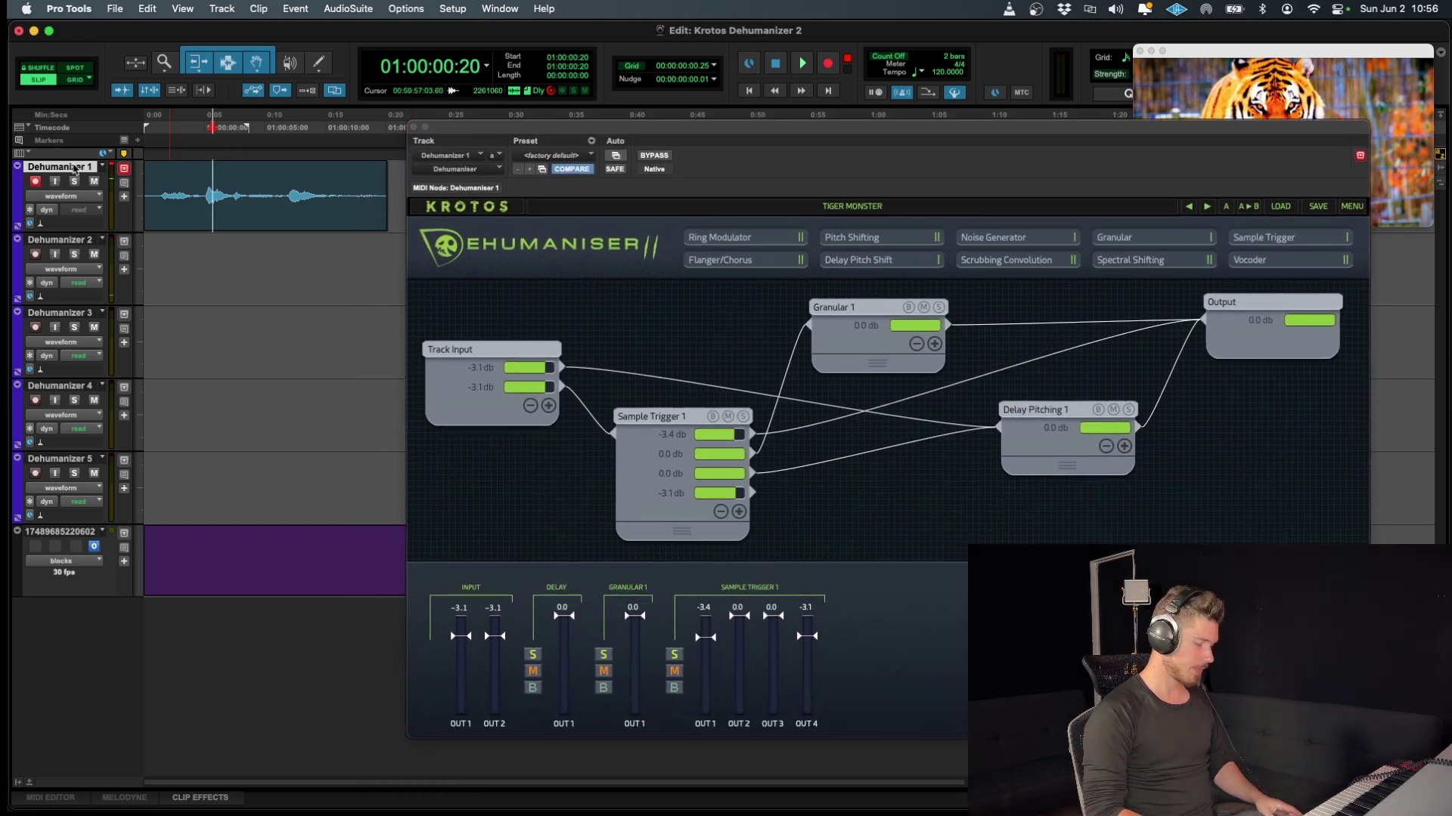
In the Mix window, mute Dehumanizer 1, transfer its Dehumaniser insert to Dehumanizer 2, and disarm recording on Dehumanizer 1.
{"action": "key", "text": "super+equal"}
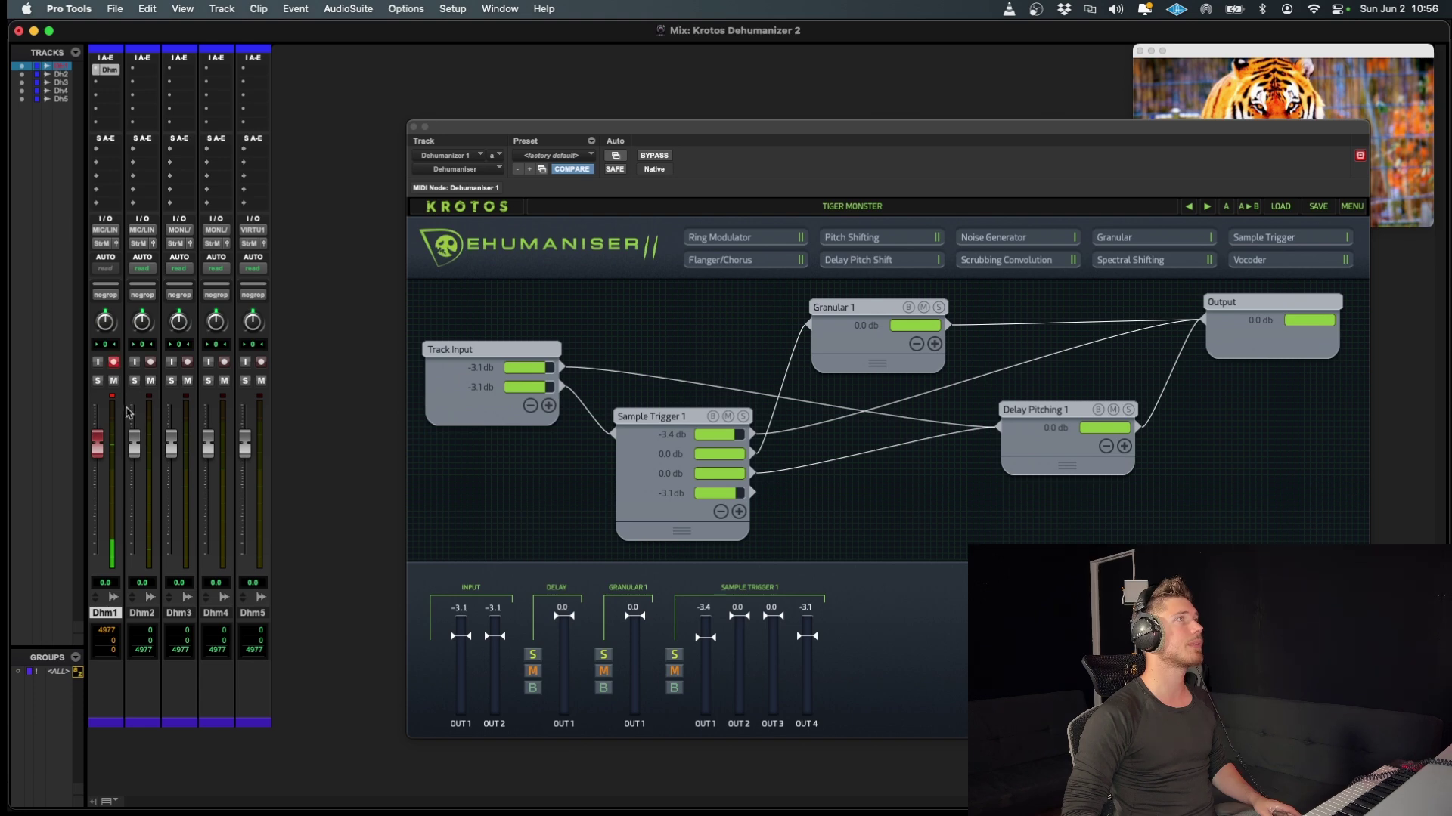
{"action": "left_click", "coordinate": [113, 380]}
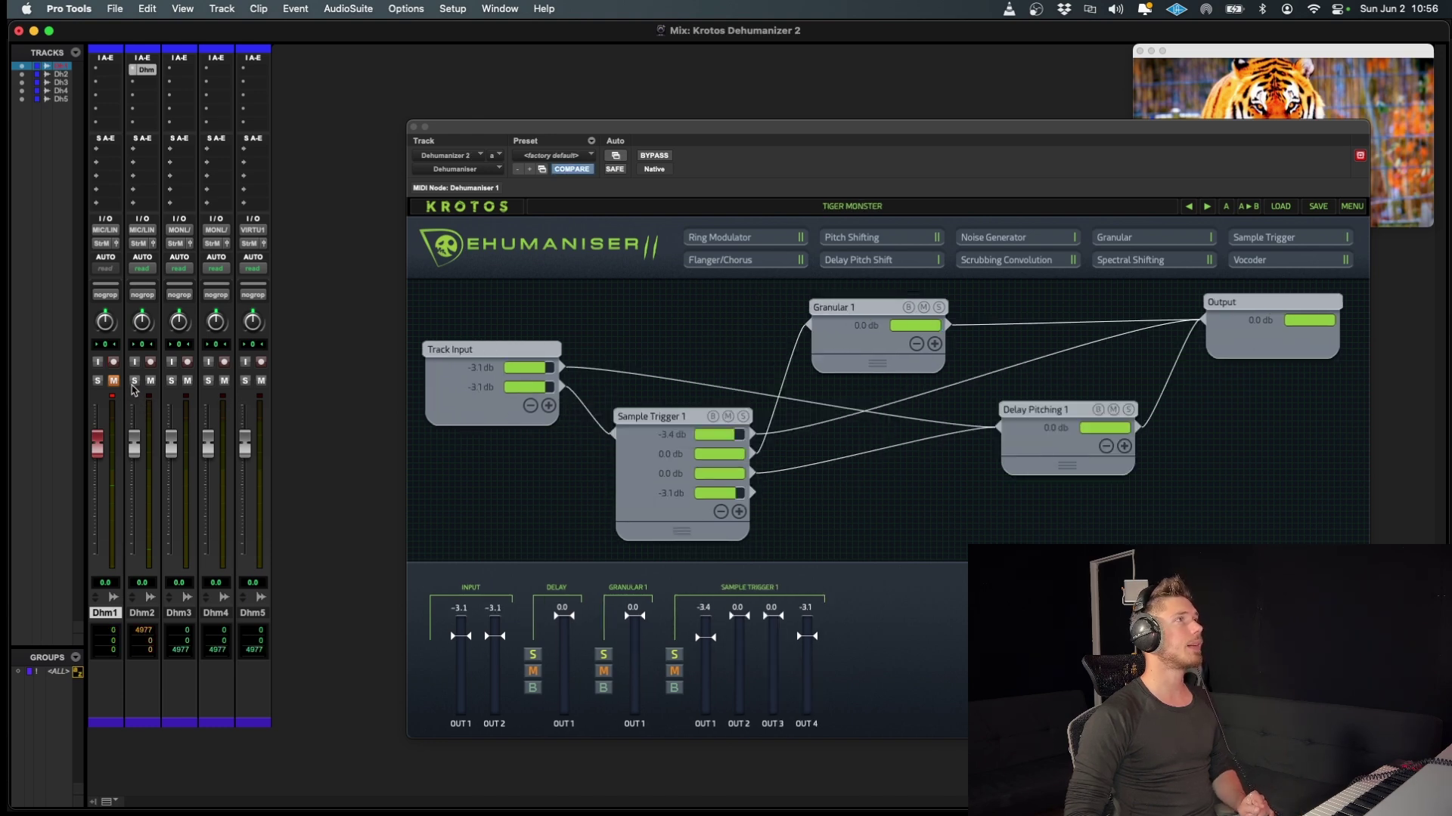
{"action": "left_click", "coordinate": [115, 363]}
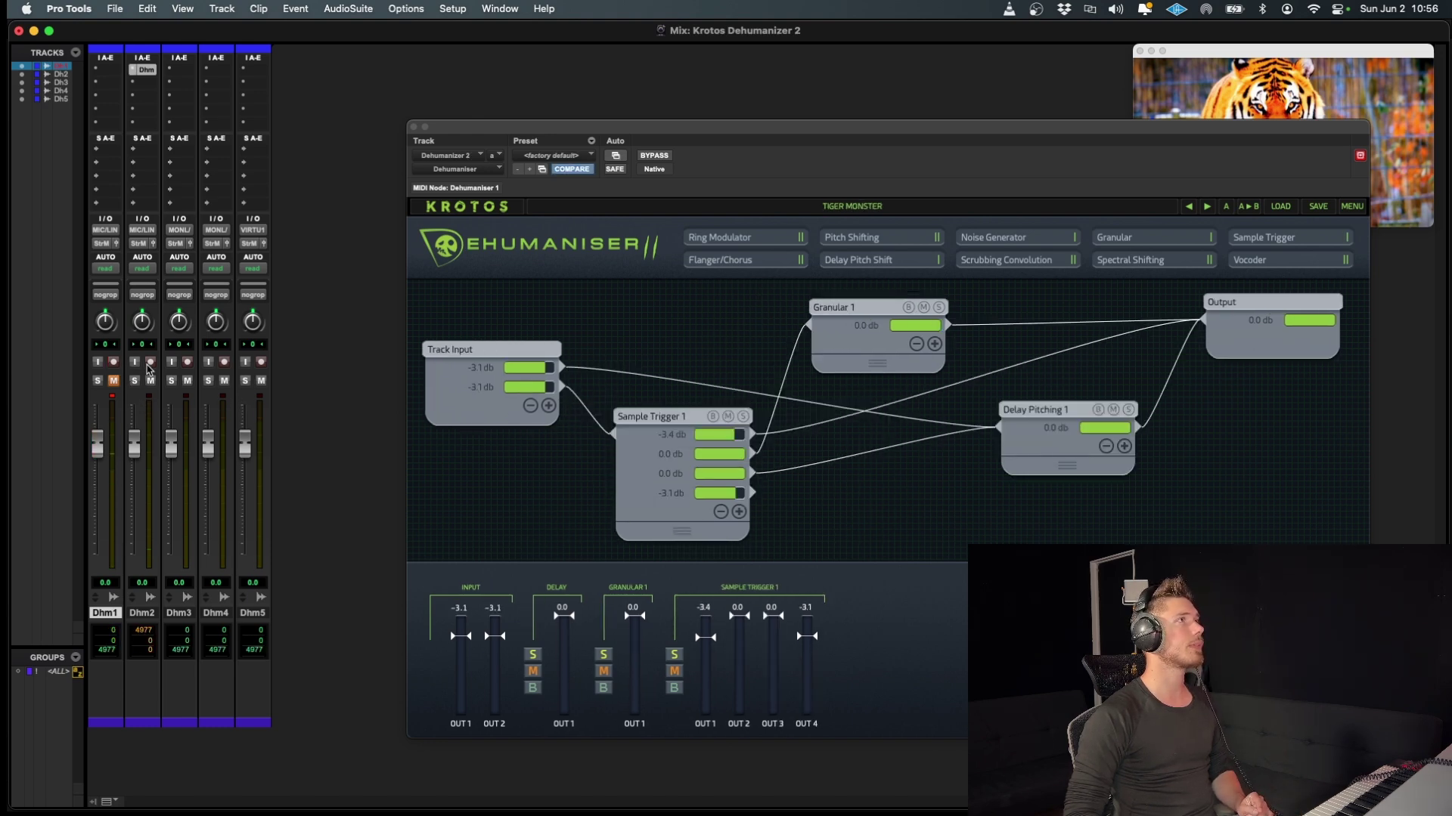
Record-arm Dehumanizer 2 and enable input monitoring on it.
{"action": "left_click", "coordinate": [152, 363]}
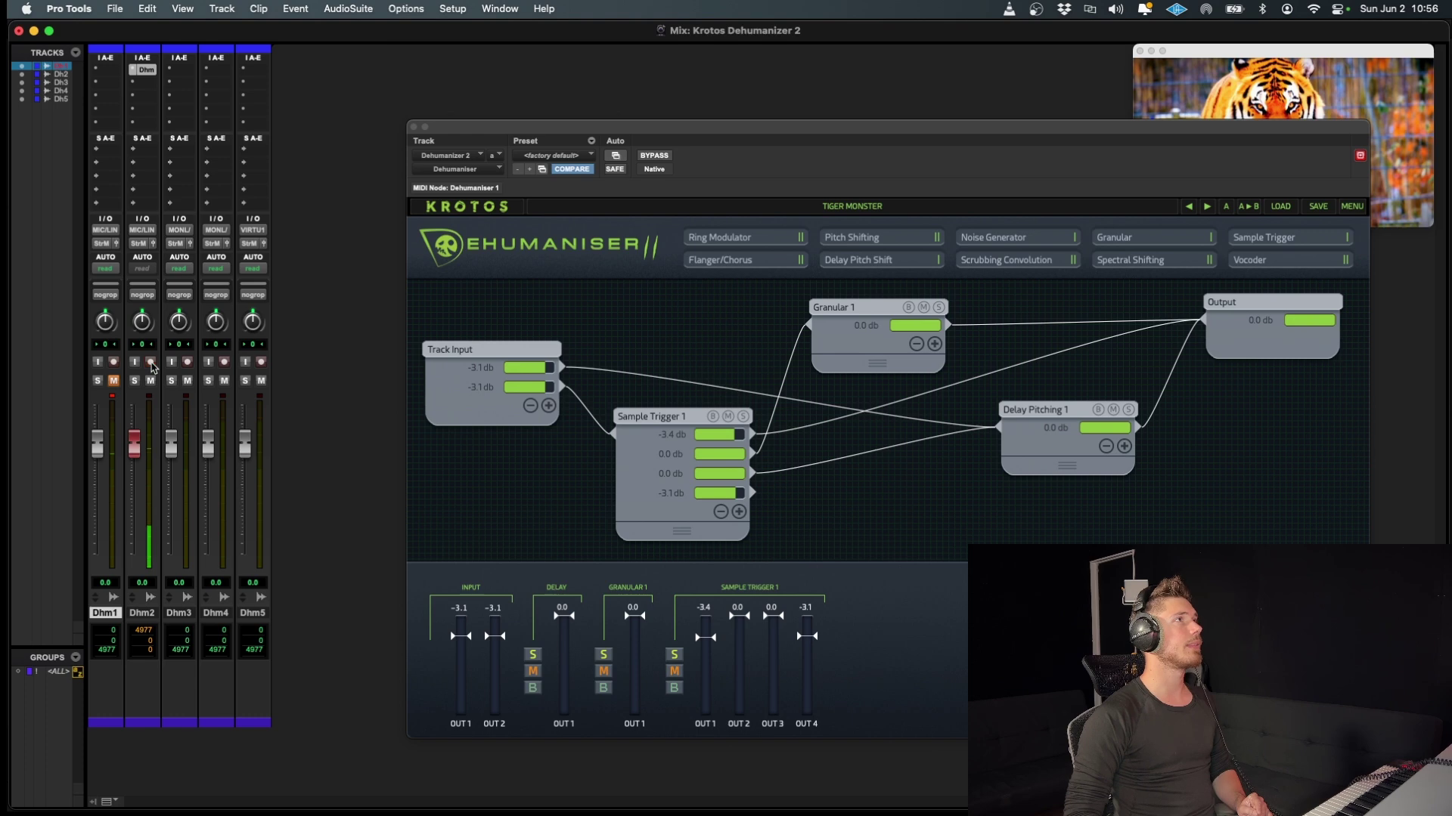
{"action": "left_click", "coordinate": [134, 362]}
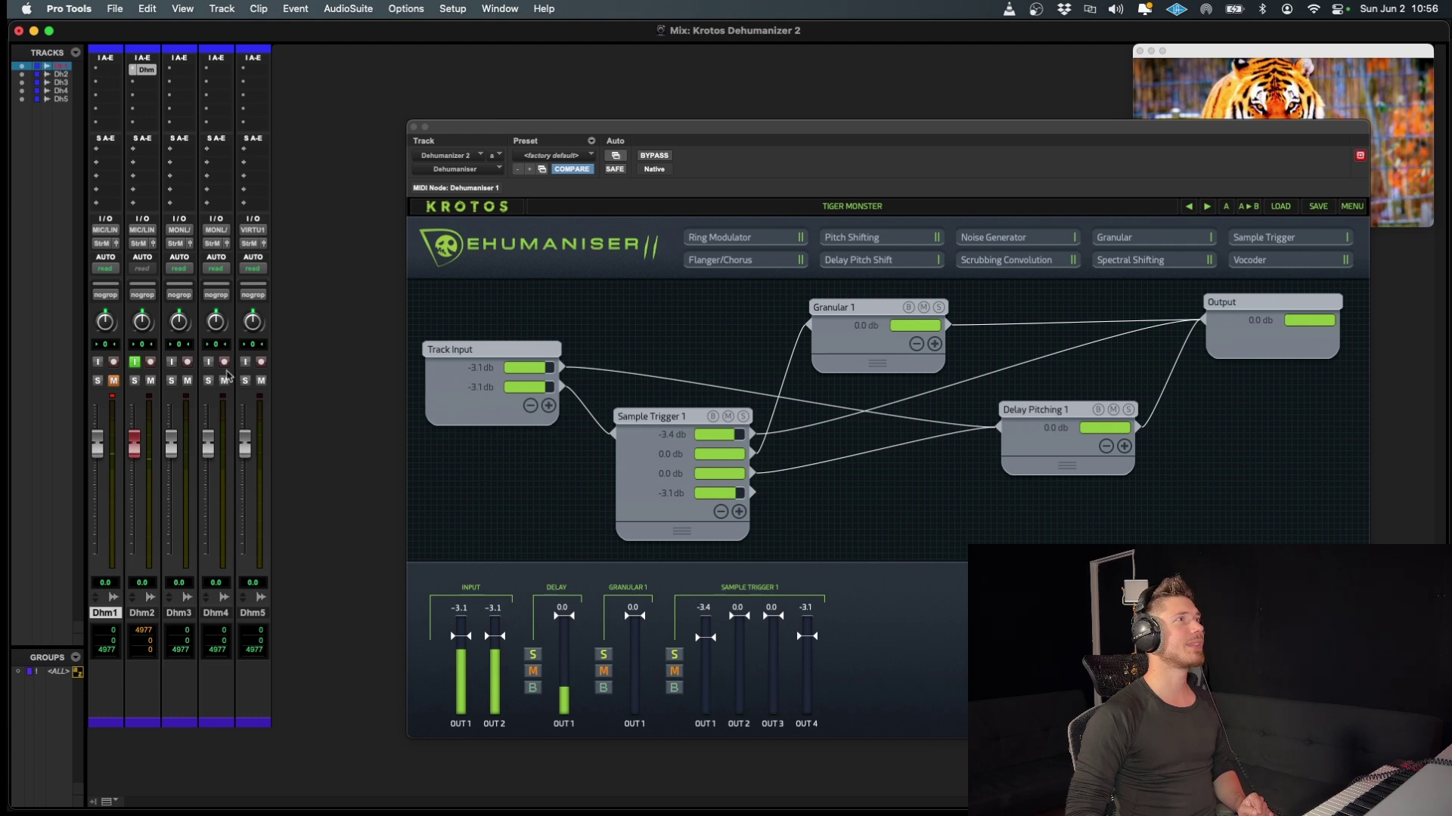
{"action": "left_click", "coordinate": [151, 384]}
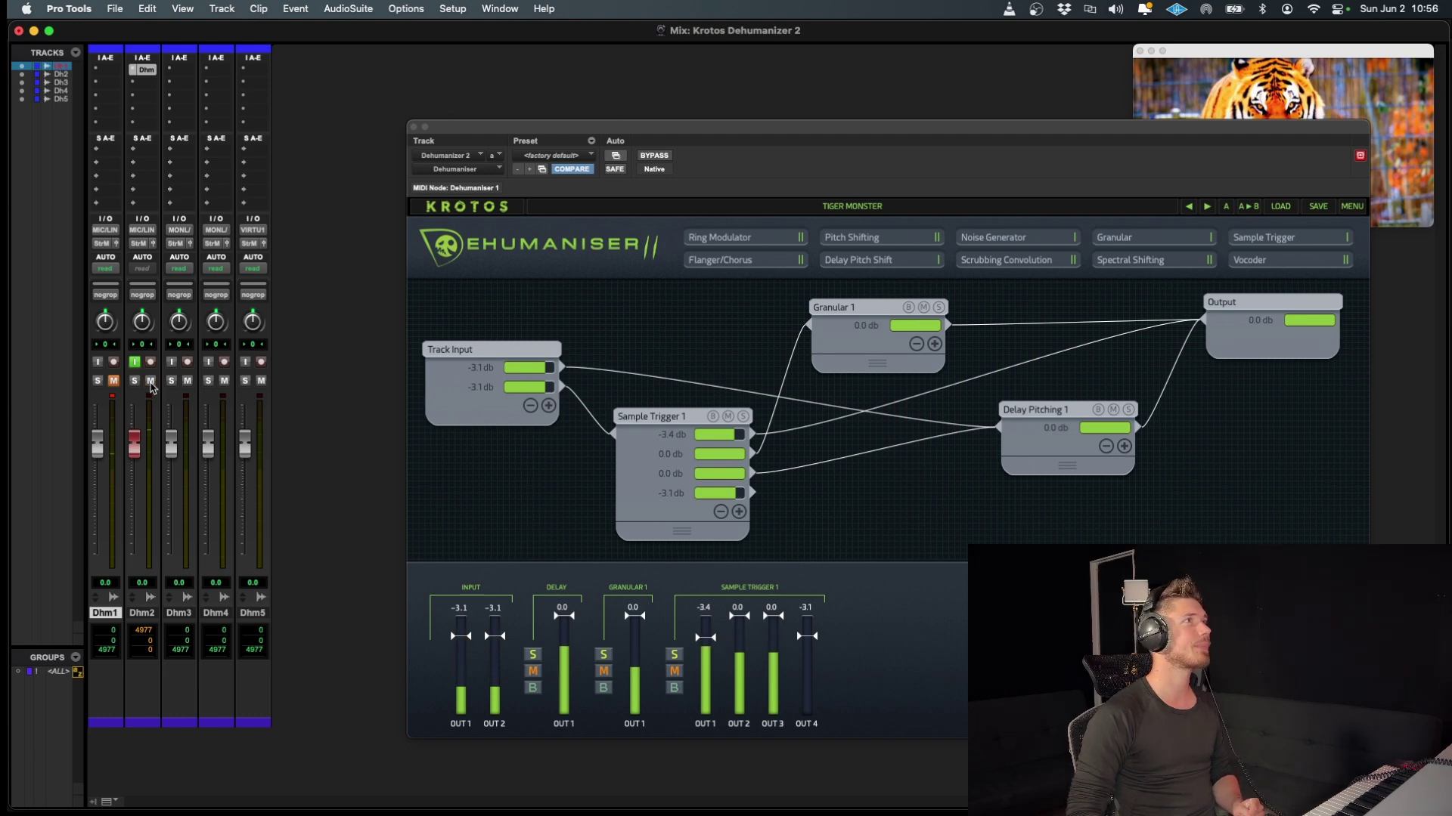
Return to the Edit window and record a take onto Dehumanizer 2 from the session start to the end of the tiger video.
{"action": "key", "text": "super+equal"}
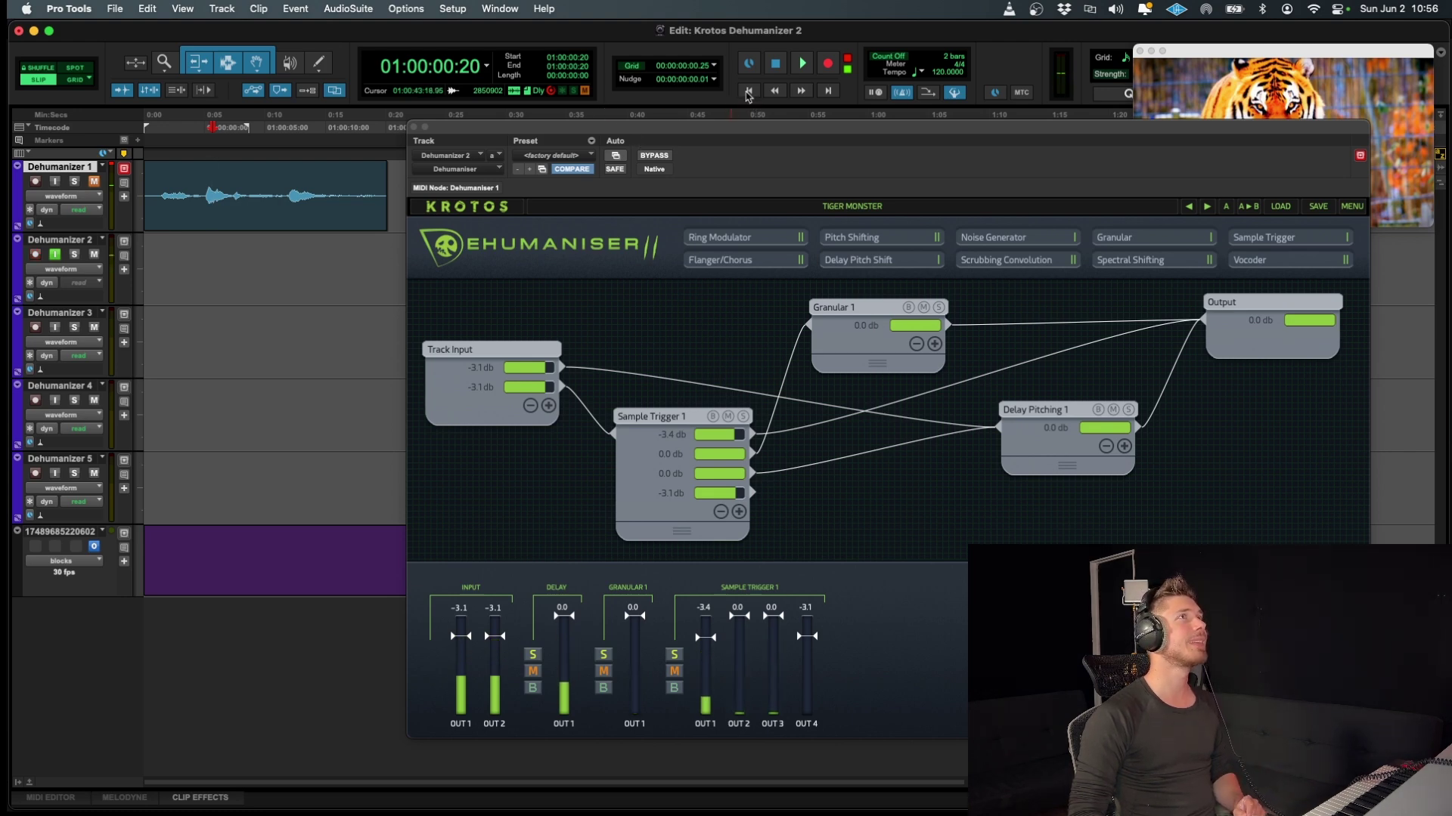
{"action": "left_click", "coordinate": [747, 92]}
{"action": "left_click_drag", "start_coordinate": [854, 134], "coordinate": [536, 182]}
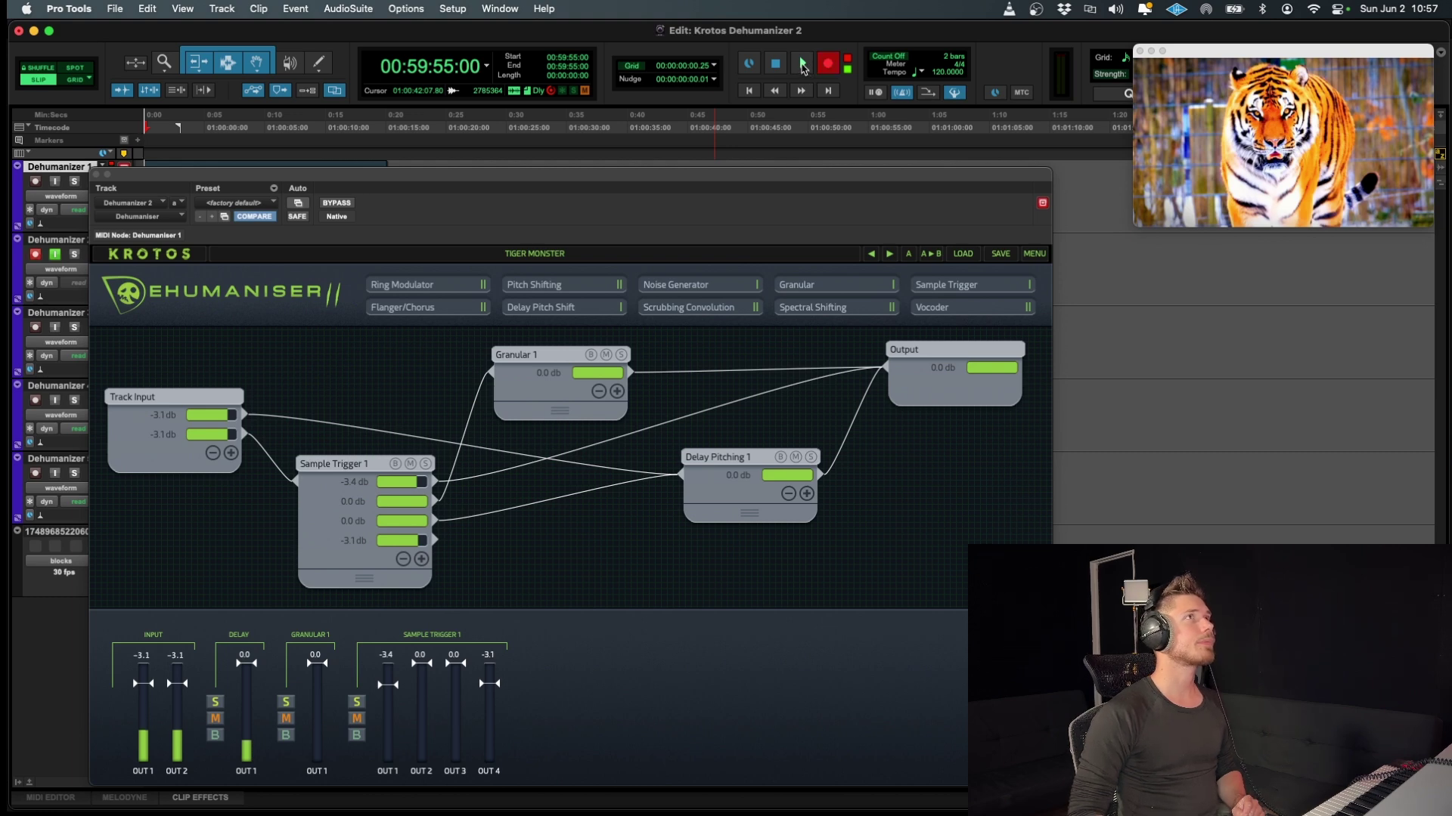
{"action": "left_click", "coordinate": [802, 64]}
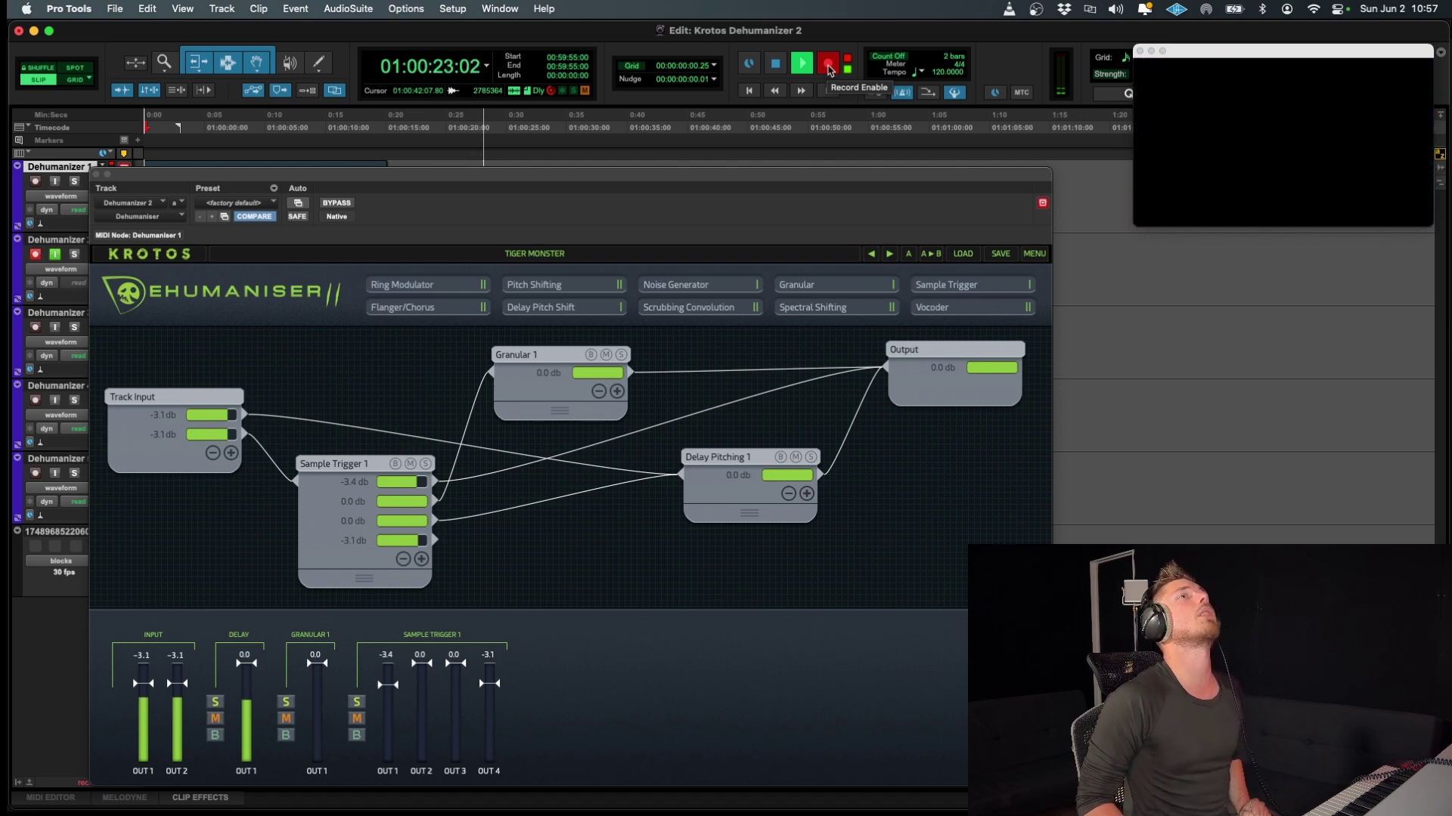
{"action": "left_click", "coordinate": [775, 68]}
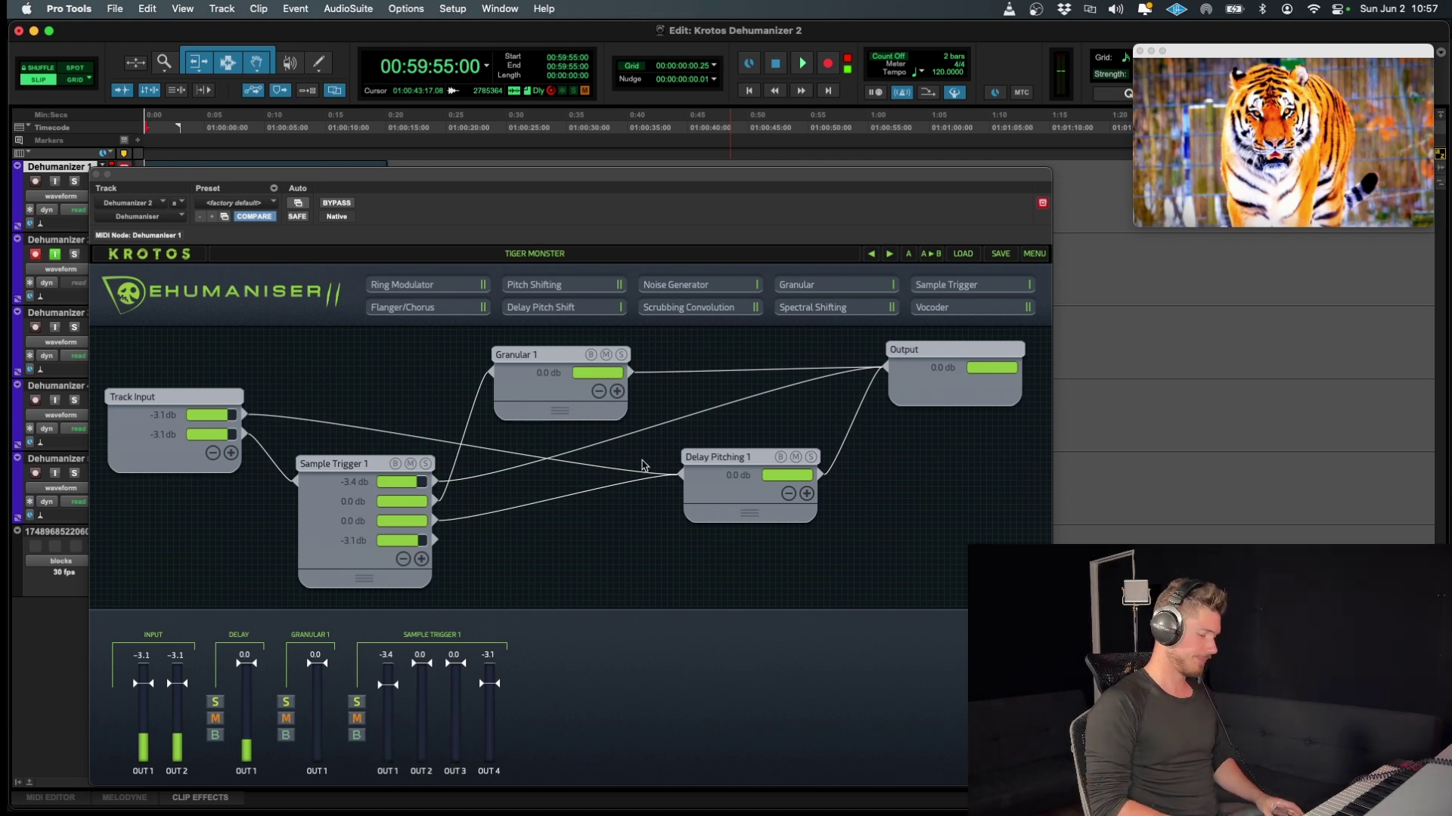
Uncover the recorded clips and mute Dehumanizer 2, turning off its input monitoring and record arming.
{"action": "left_click_drag", "start_coordinate": [636, 174], "coordinate": [975, 178]}
{"action": "left_click", "coordinate": [95, 254]}
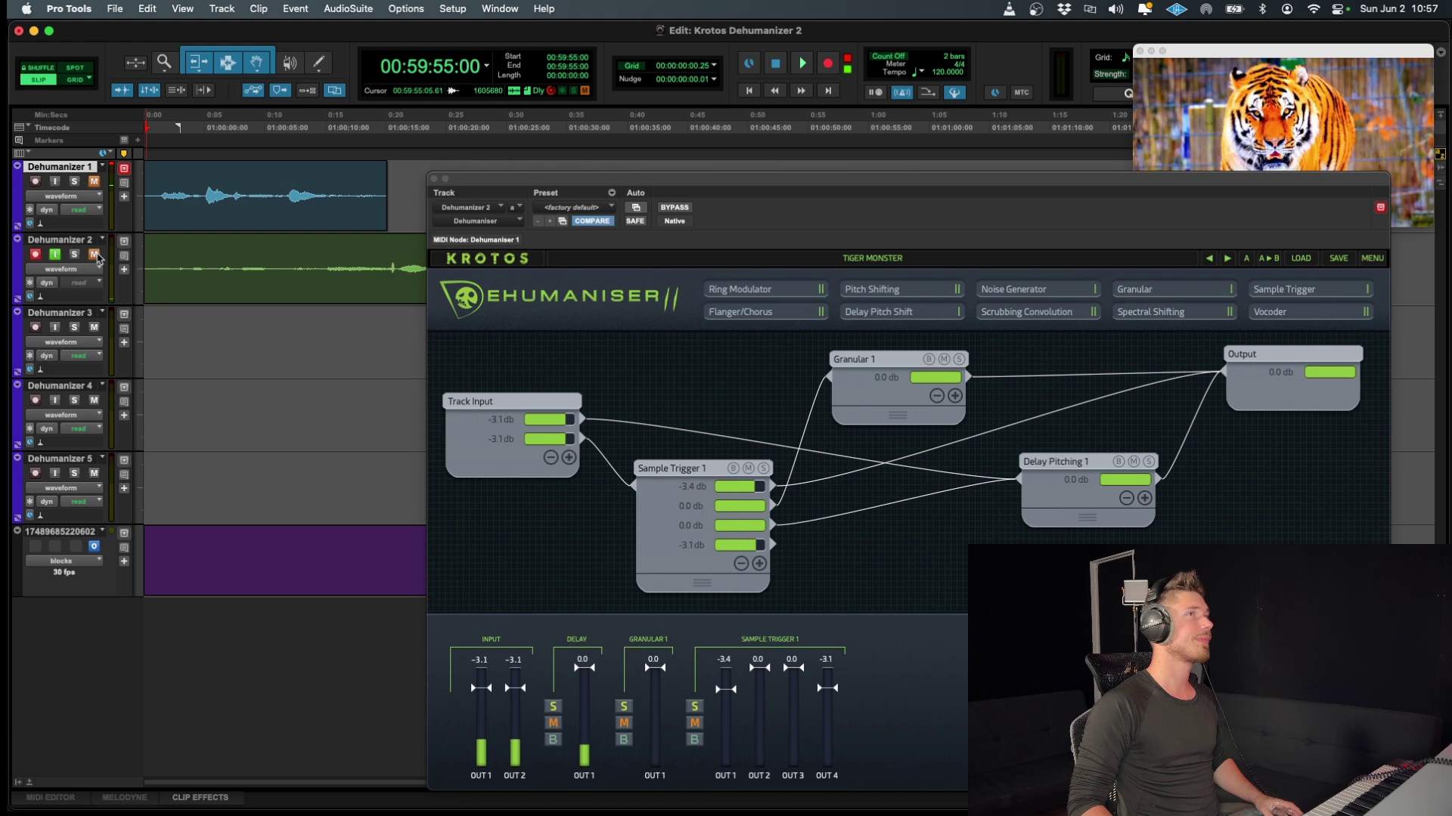
{"action": "left_click_drag", "start_coordinate": [662, 170], "coordinate": [900, 121]}
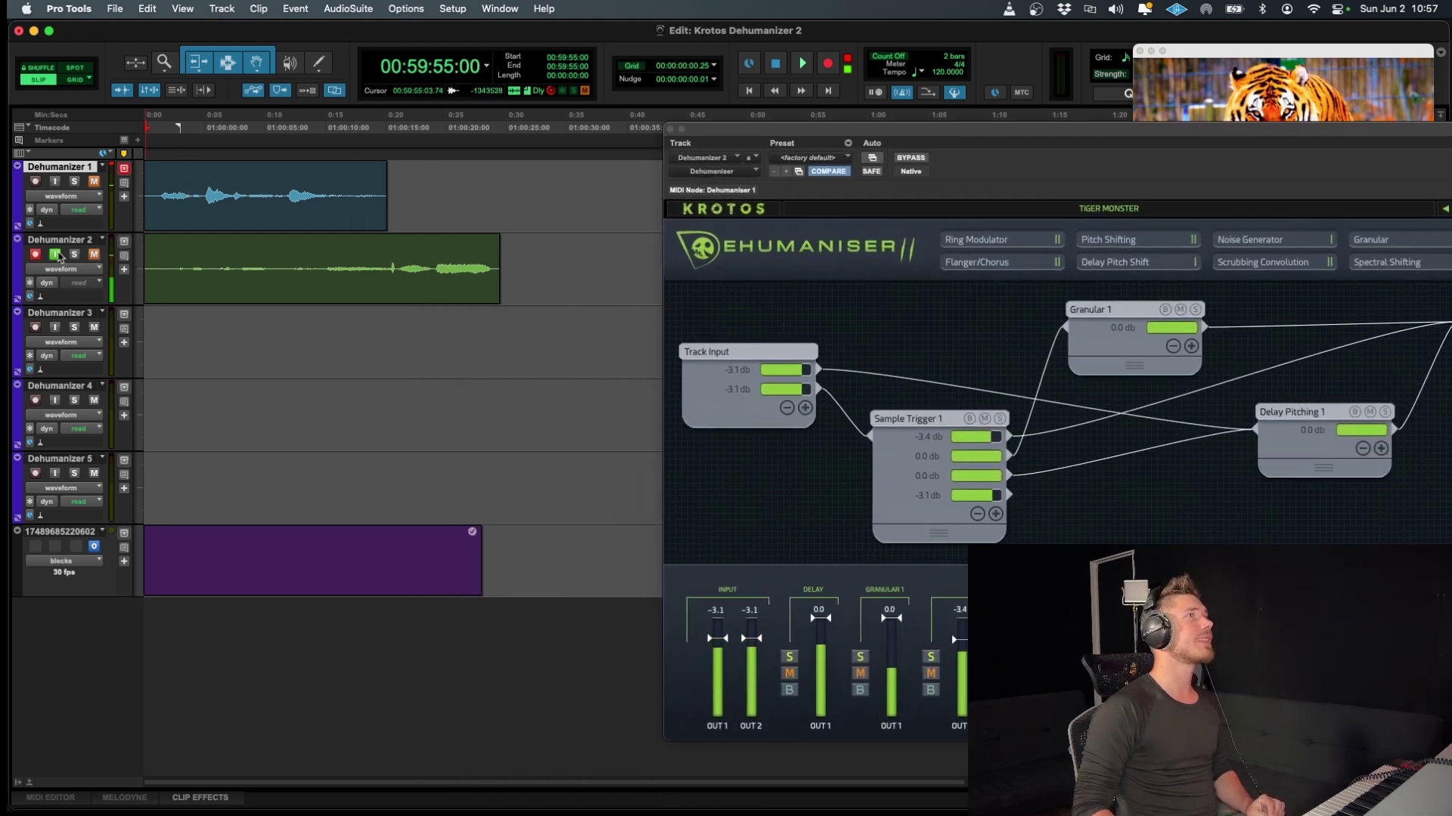
{"action": "left_click", "coordinate": [53, 255]}
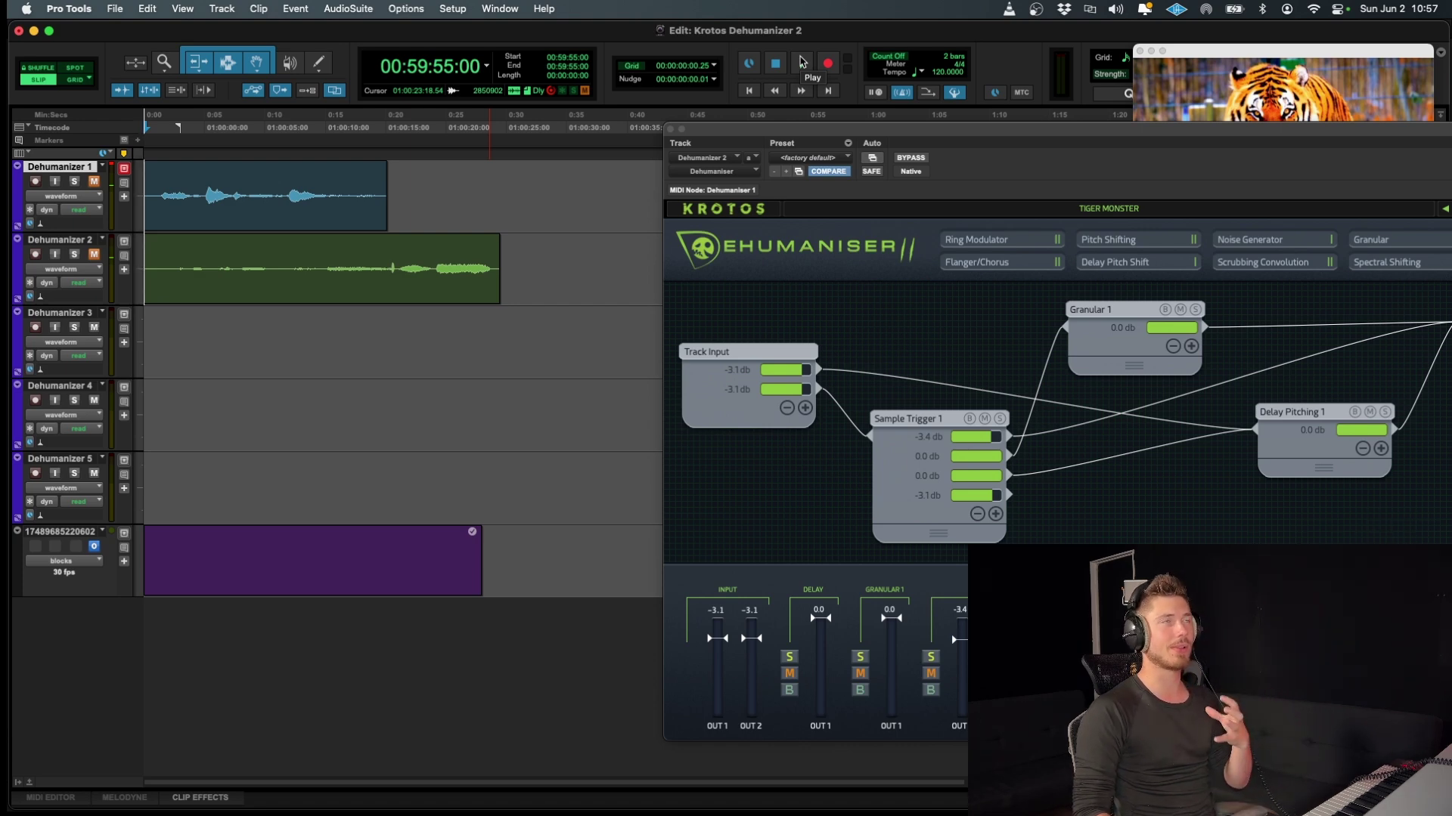
Unmute Dehumanizer 2 and play back its recording with the tiger video from the session start, with the plug-in window moved below the clips.
{"action": "left_click", "coordinate": [806, 67]}
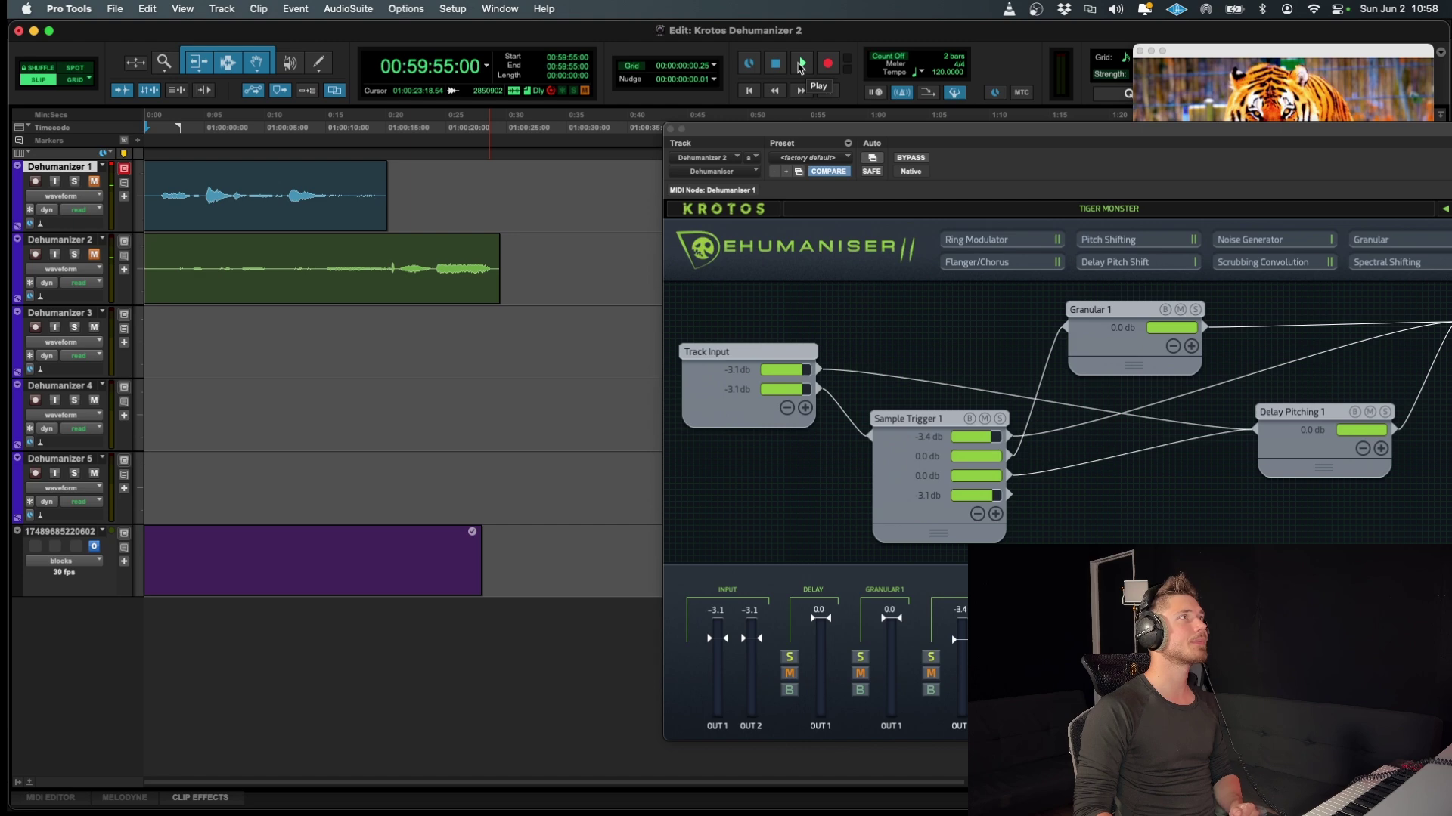
{"action": "left_click", "coordinate": [801, 67]}
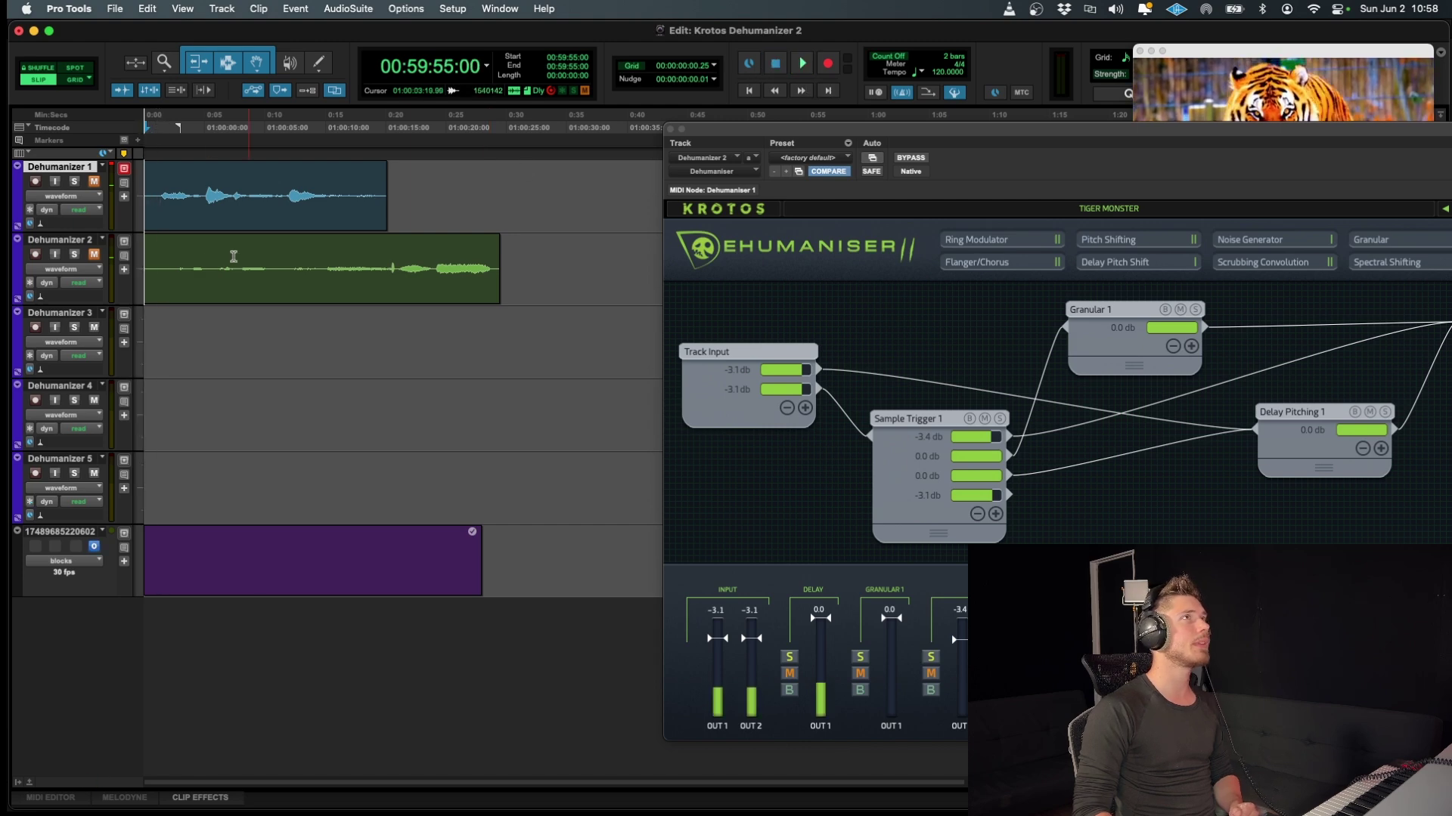
{"action": "left_click", "coordinate": [803, 67]}
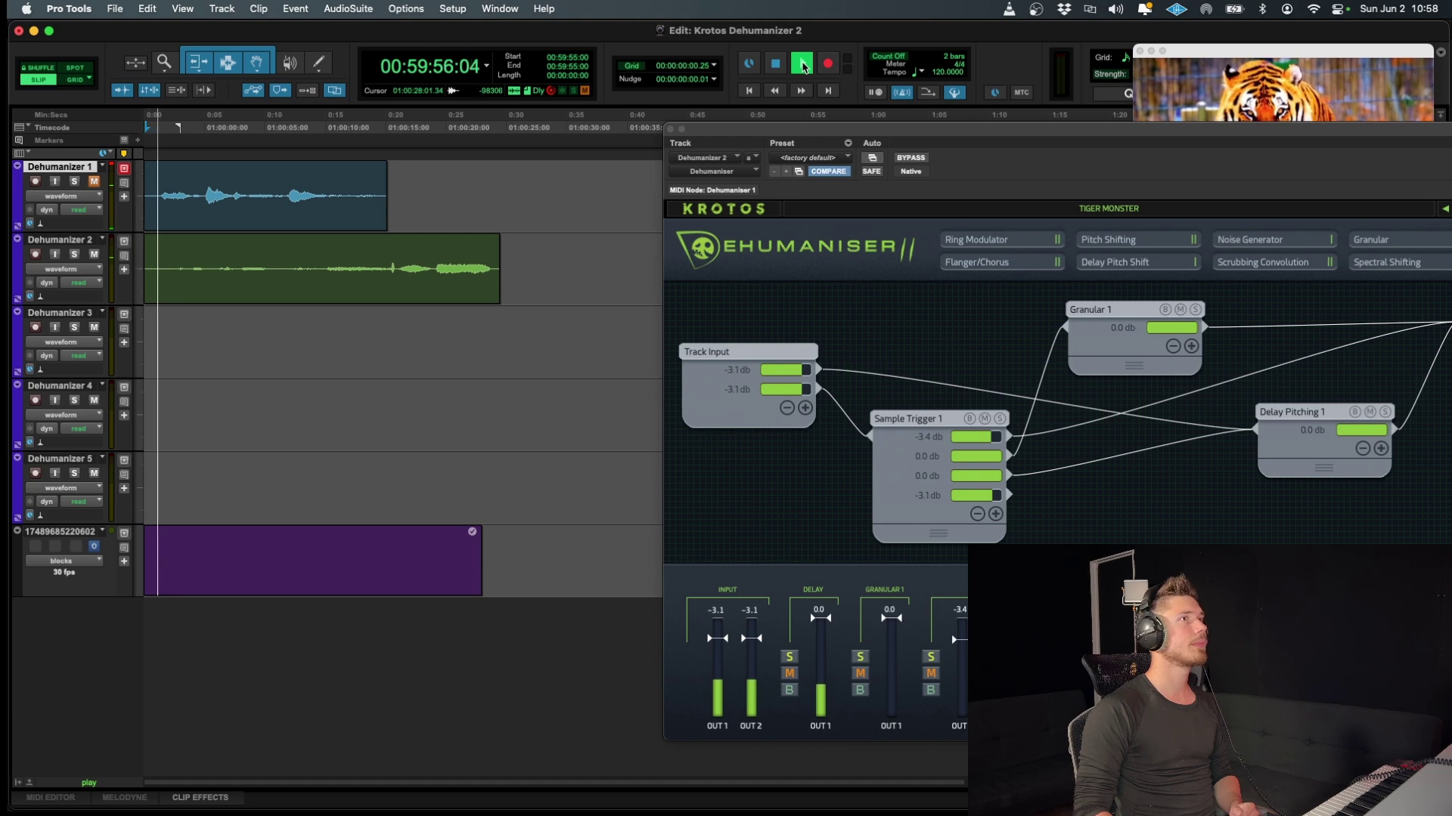
{"action": "left_click_drag", "start_coordinate": [908, 172], "coordinate": [549, 501]}
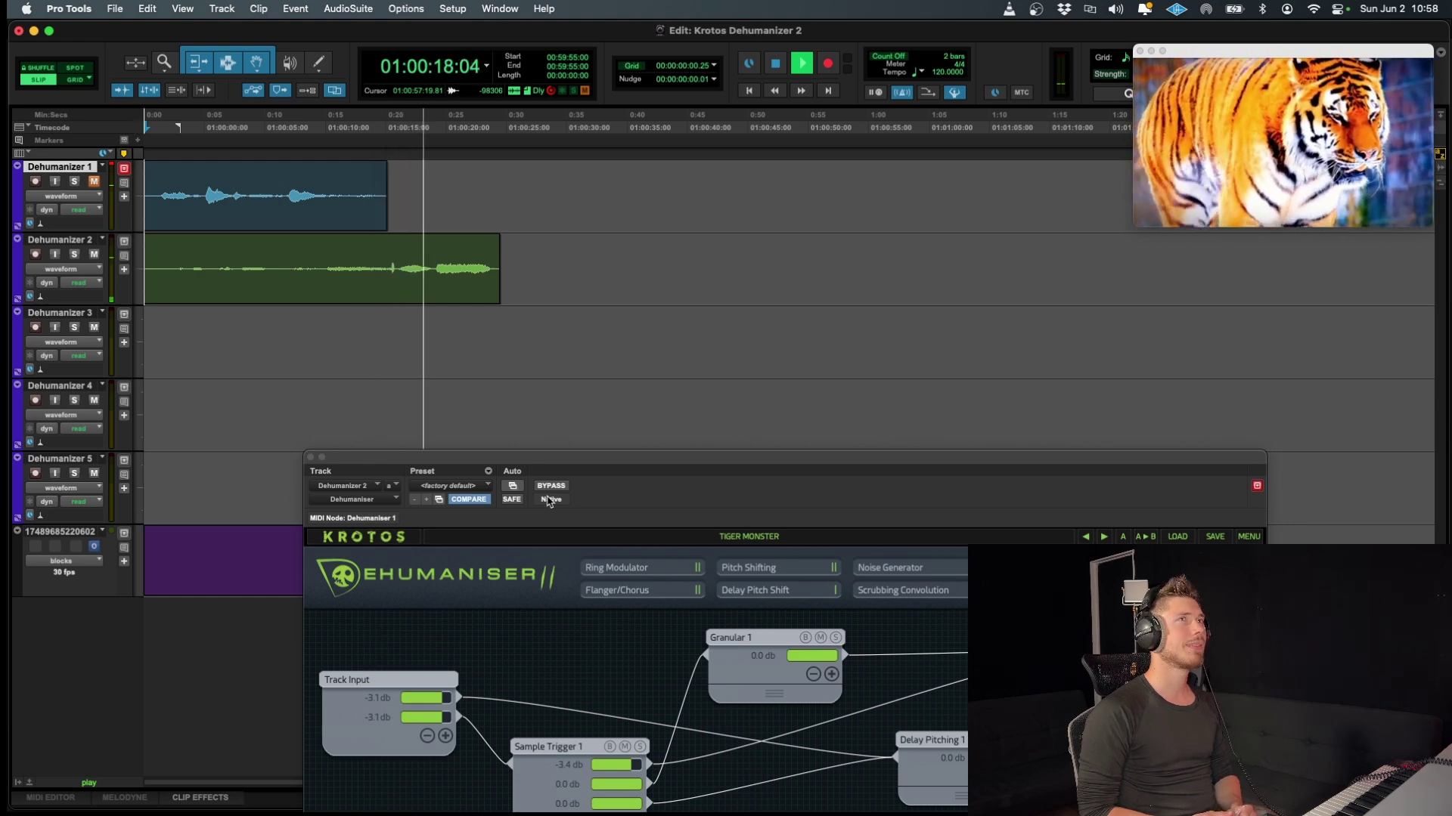
{"action": "left_click", "coordinate": [772, 73]}
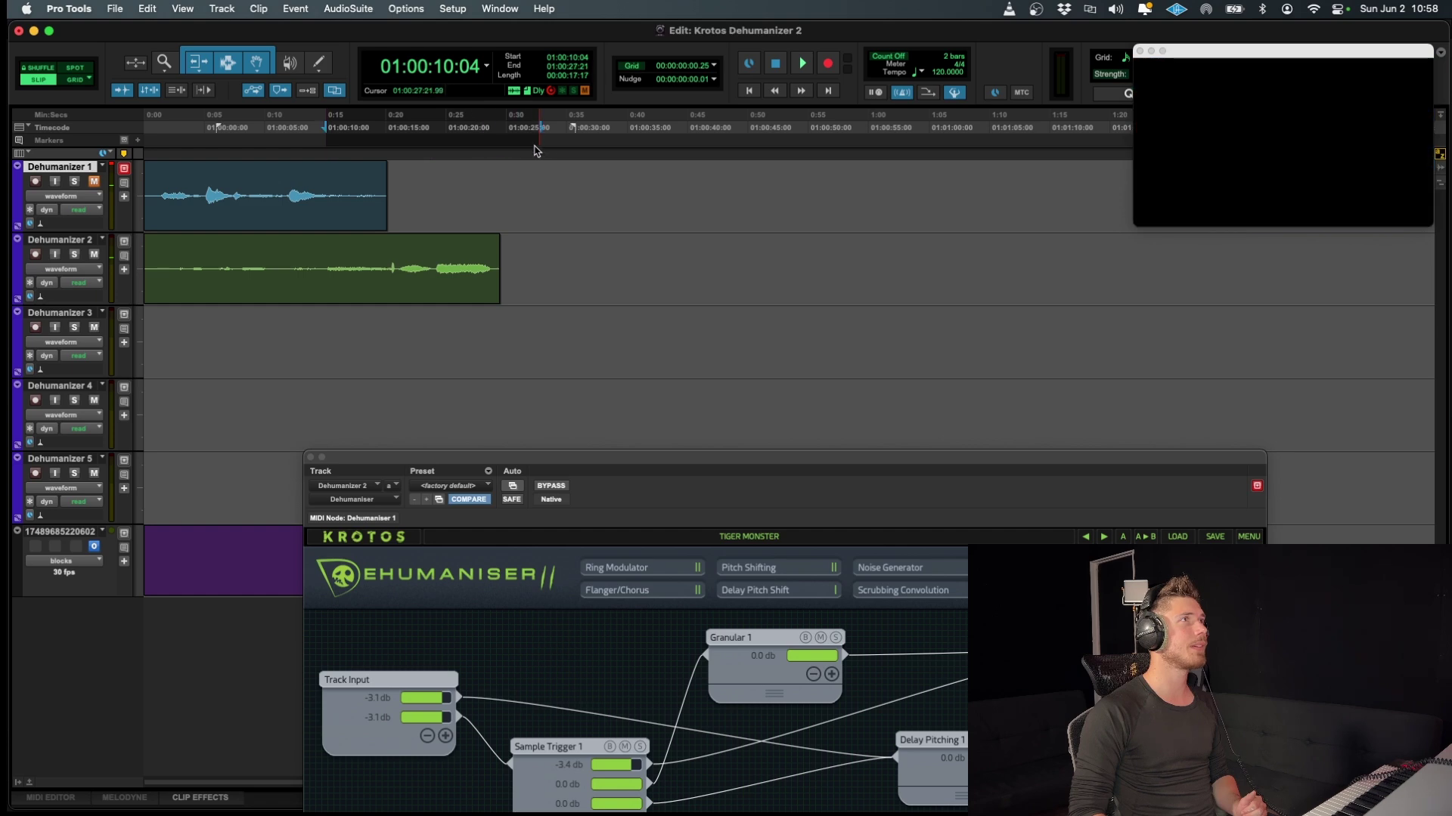
Play back the later part of the Dehumanizer 2 recording with the tiger video, starting at 01:00:10:06.
{"action": "left_click_drag", "start_coordinate": [527, 253], "coordinate": [313, 264]}
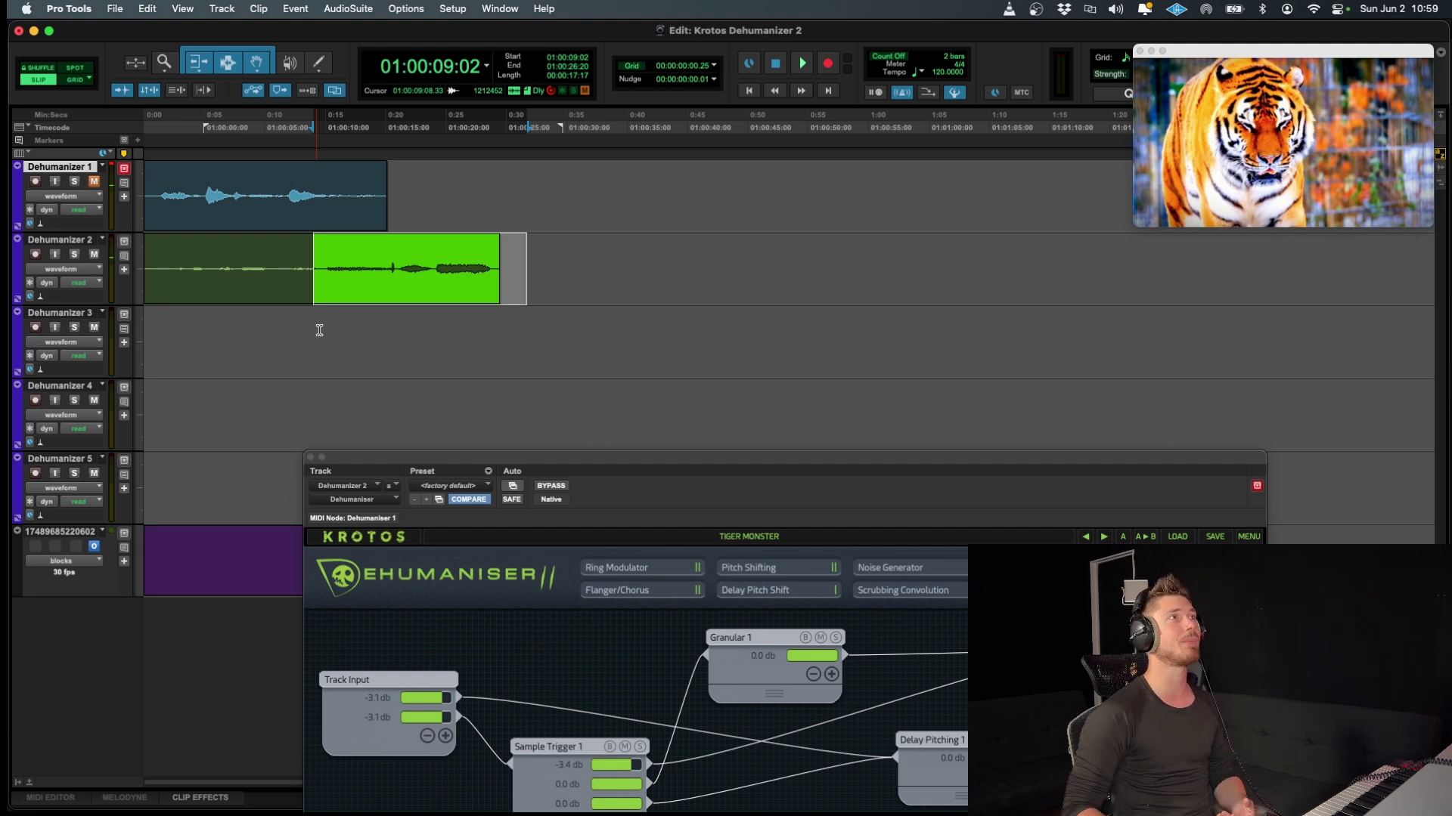
{"action": "left_click", "coordinate": [357, 328]}
{"action": "left_click", "coordinate": [327, 320]}
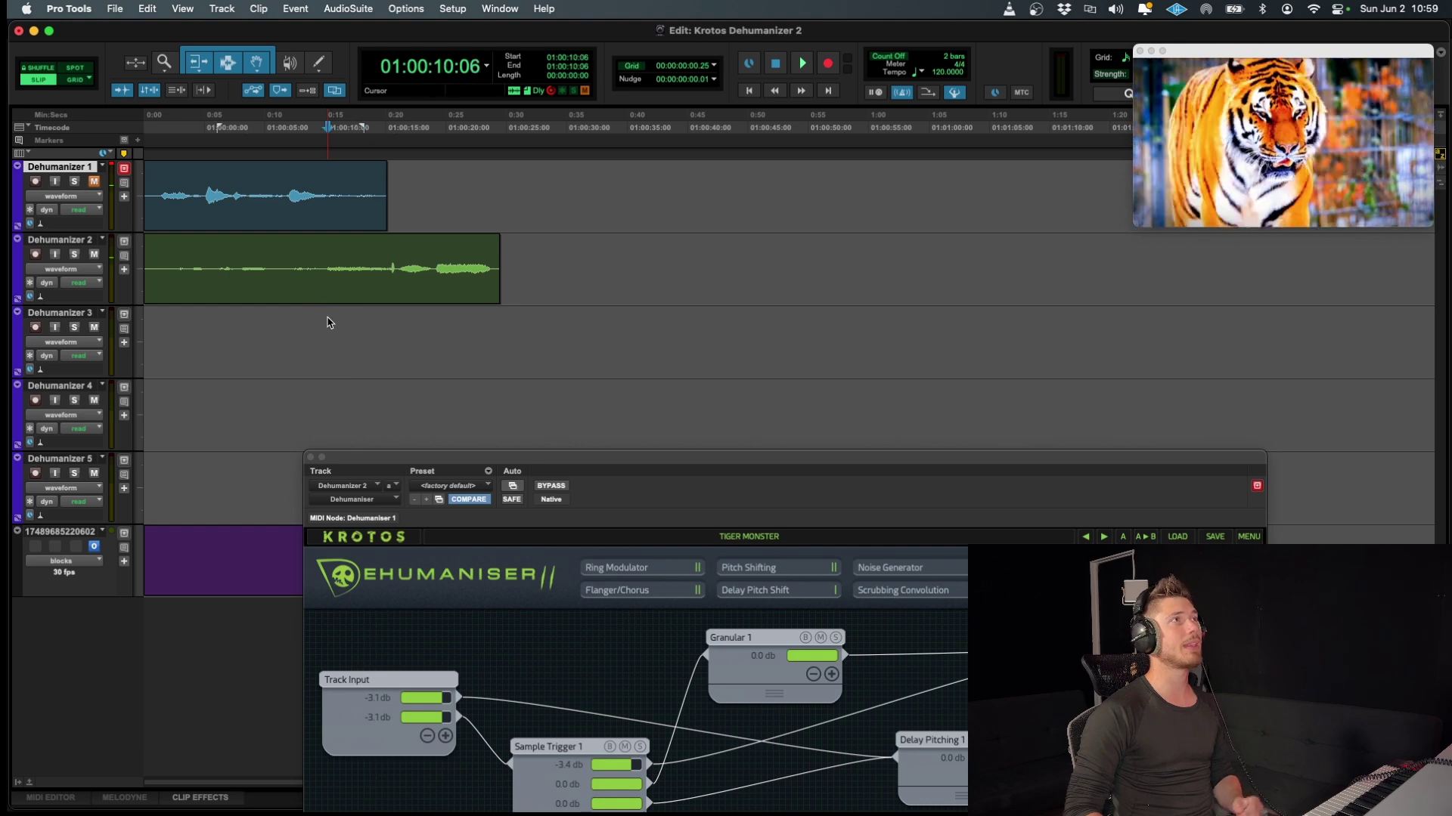
{"action": "key", "text": "space"}
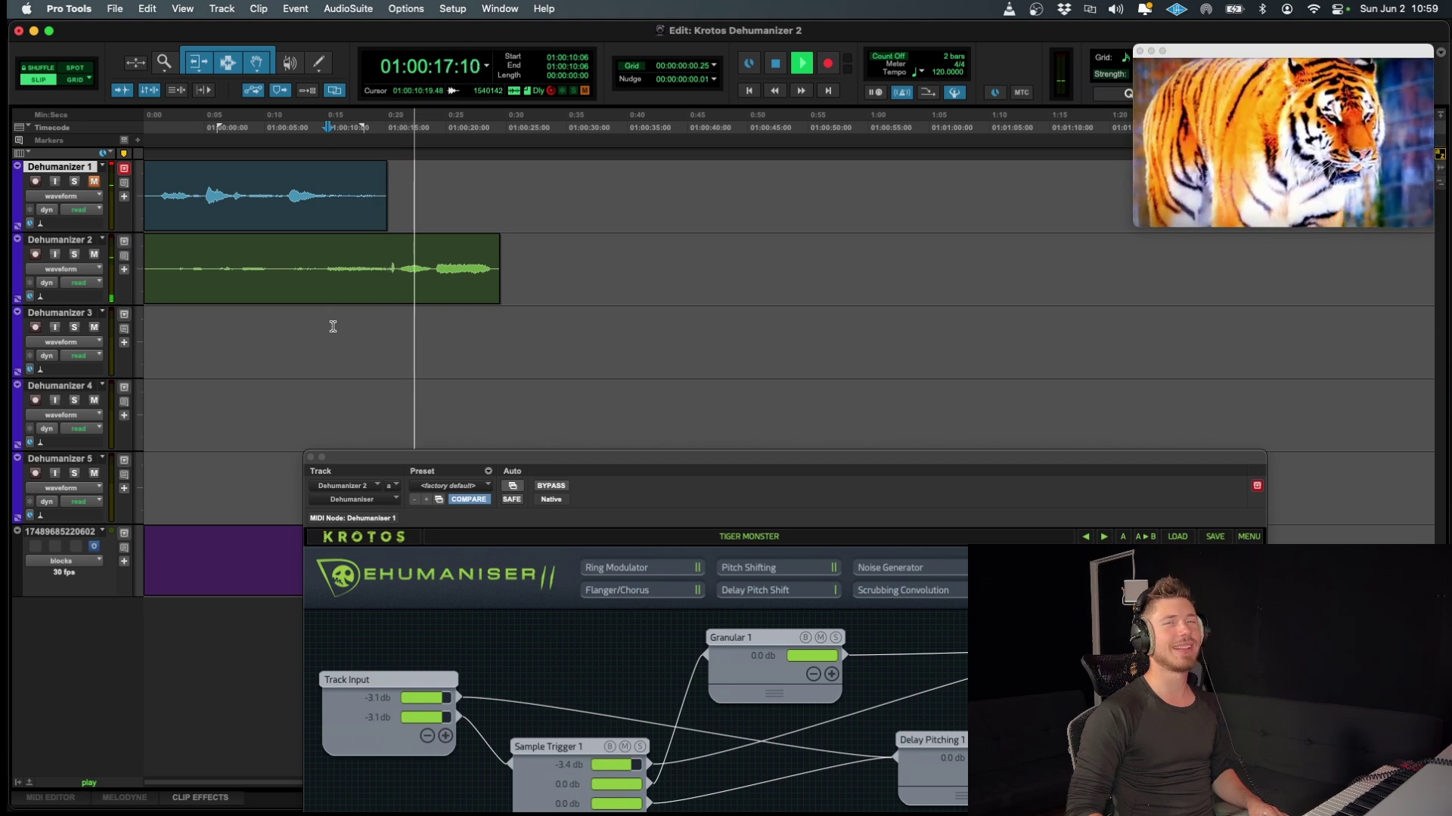
{"action": "key", "text": "space"}
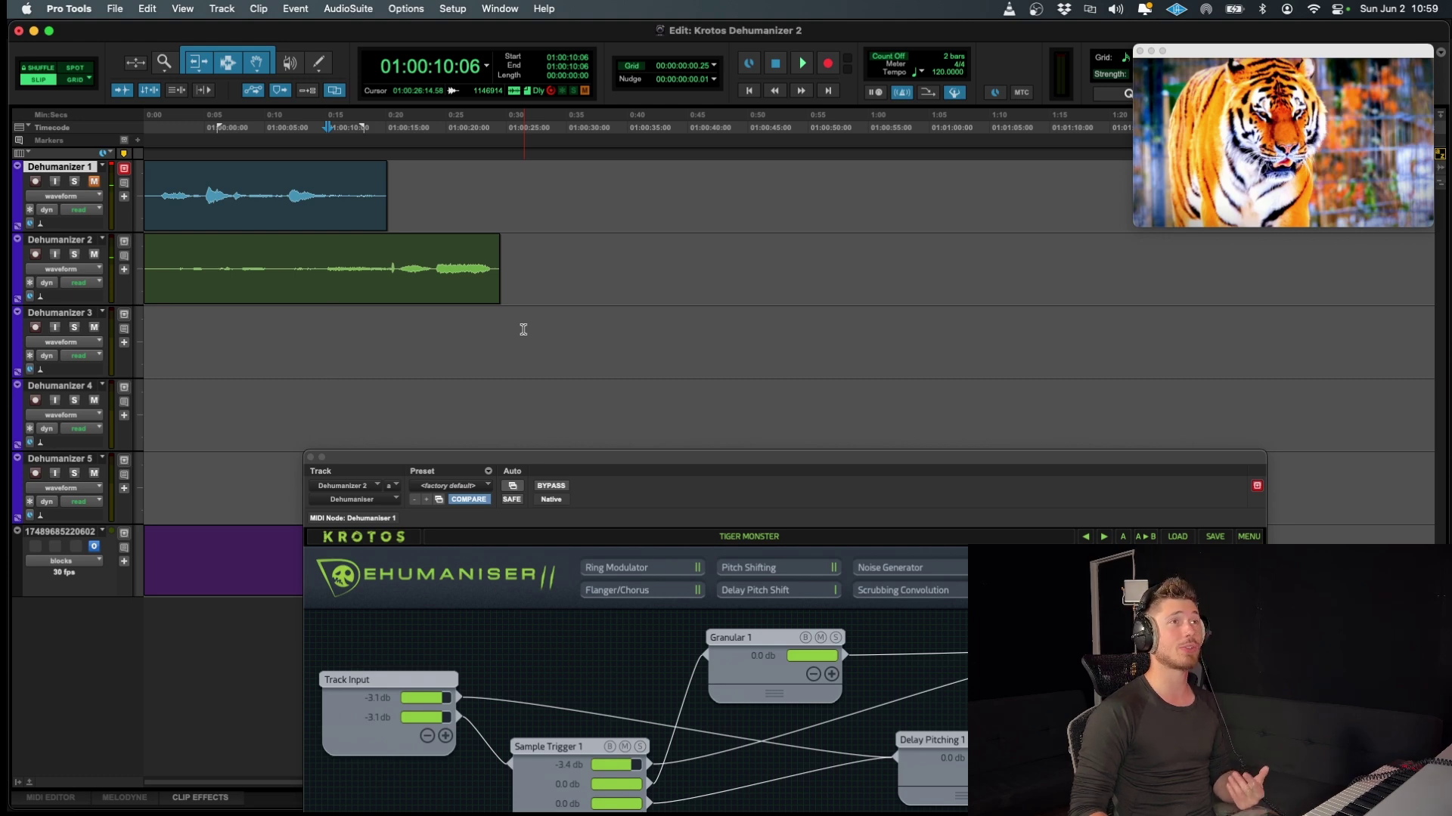
Return the playback position to the session start and move the Dehumaniser II window up over the tracks so its whole node layout shows.
{"action": "left_click_drag", "start_coordinate": [523, 329], "coordinate": [323, 334]}
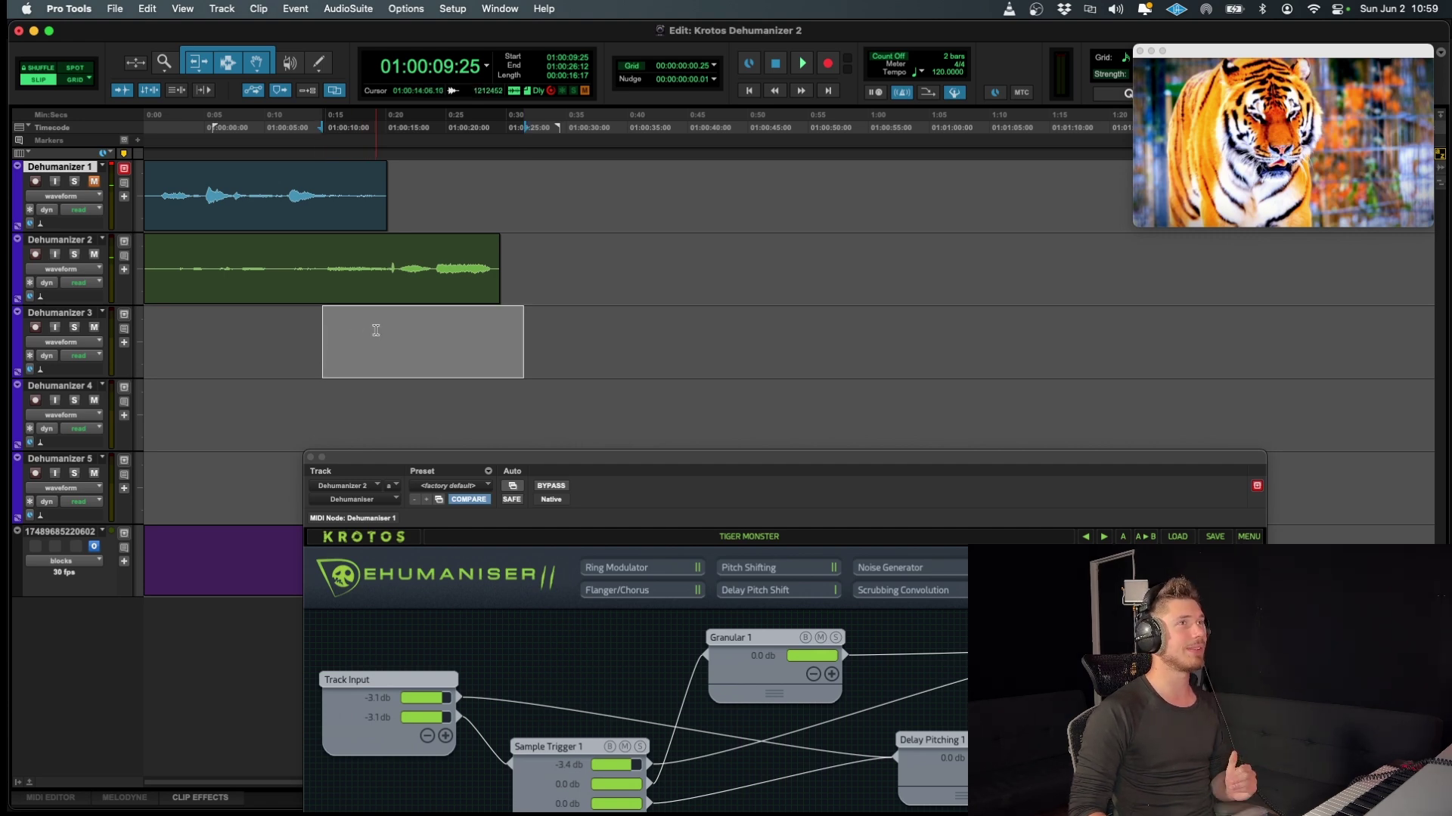
{"action": "left_click", "coordinate": [753, 92]}
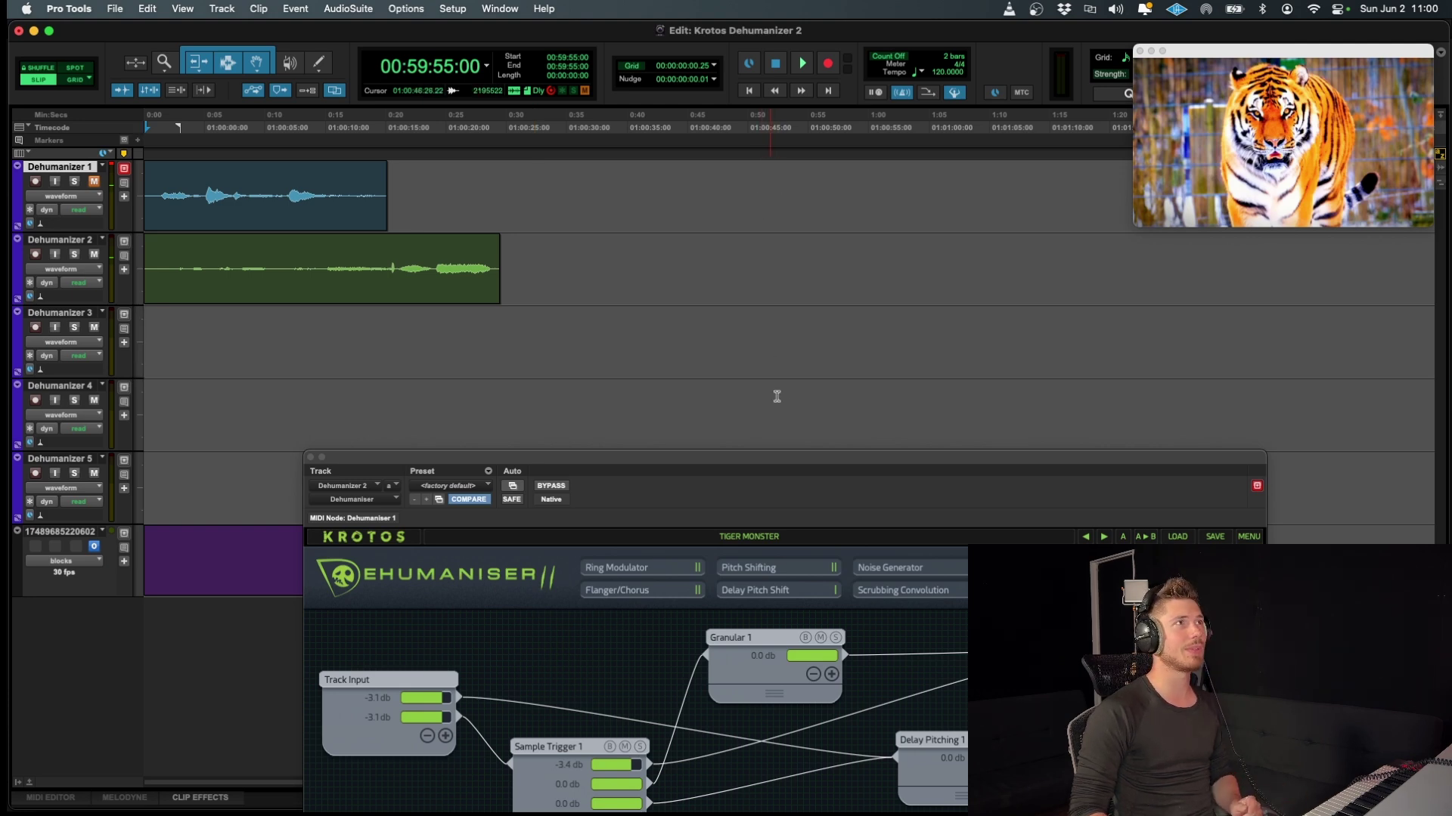
{"action": "left_click_drag", "start_coordinate": [816, 459], "coordinate": [729, 122]}
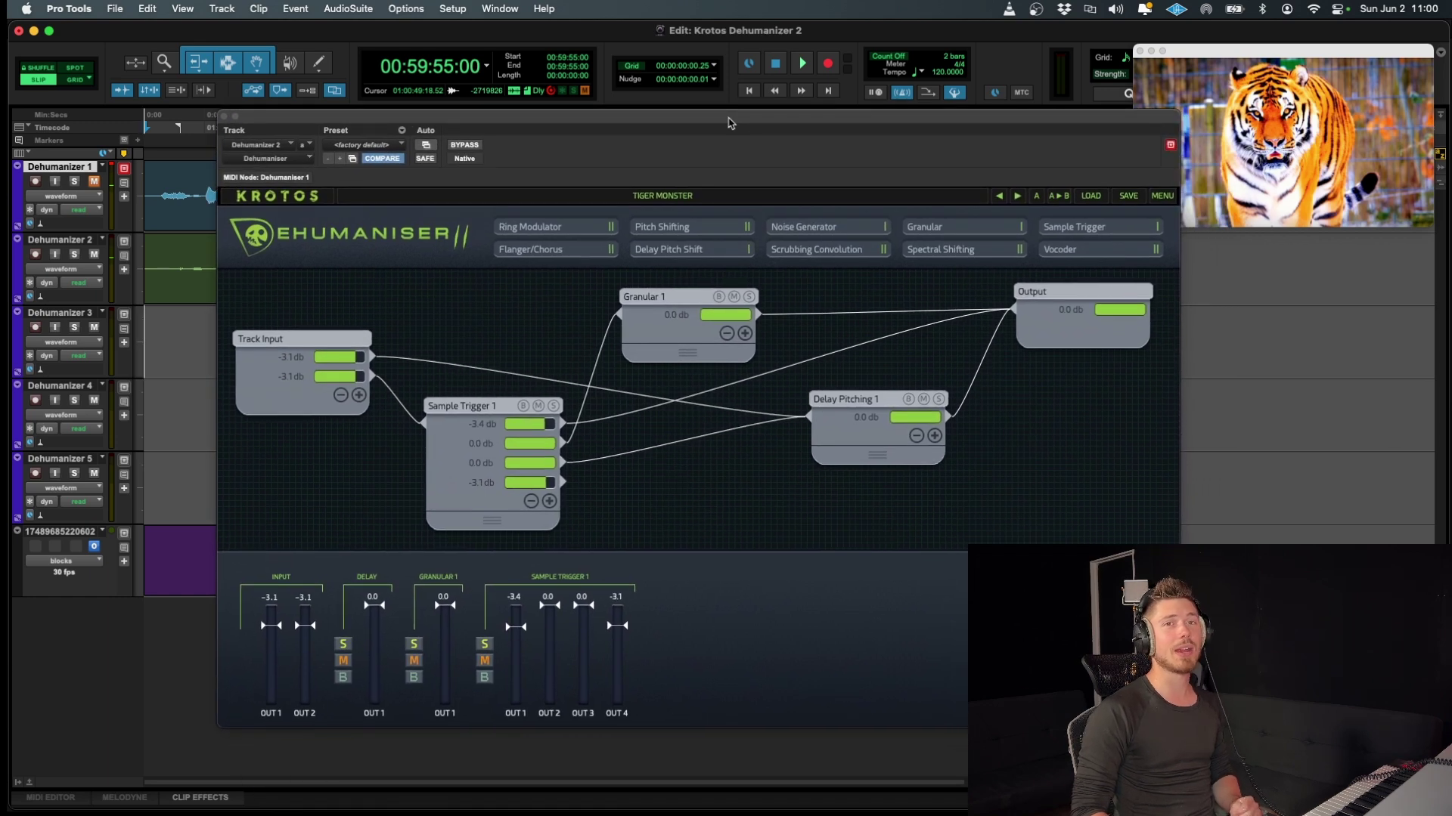